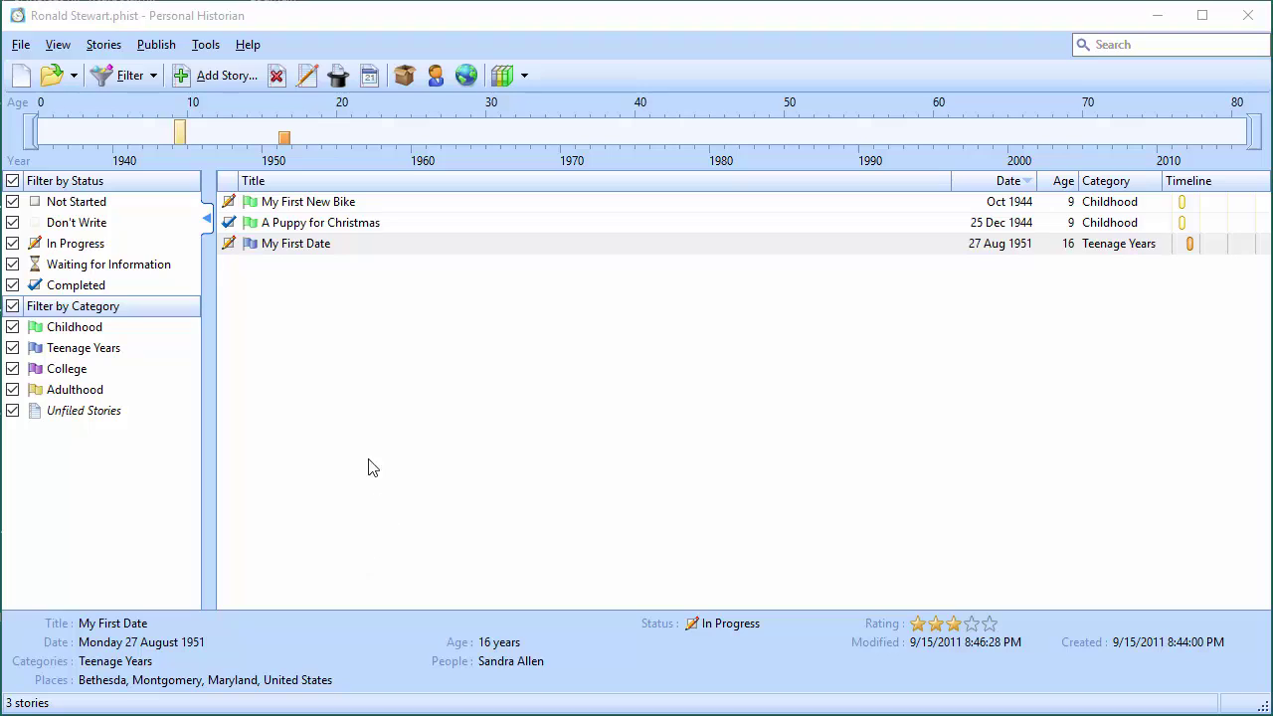
- Open the My First Date story, view its list of editable text styles without changing any, and close the story
{"action": "left_click", "coordinate": [313, 251]}
{"action": "double_click", "coordinate": [313, 248]}
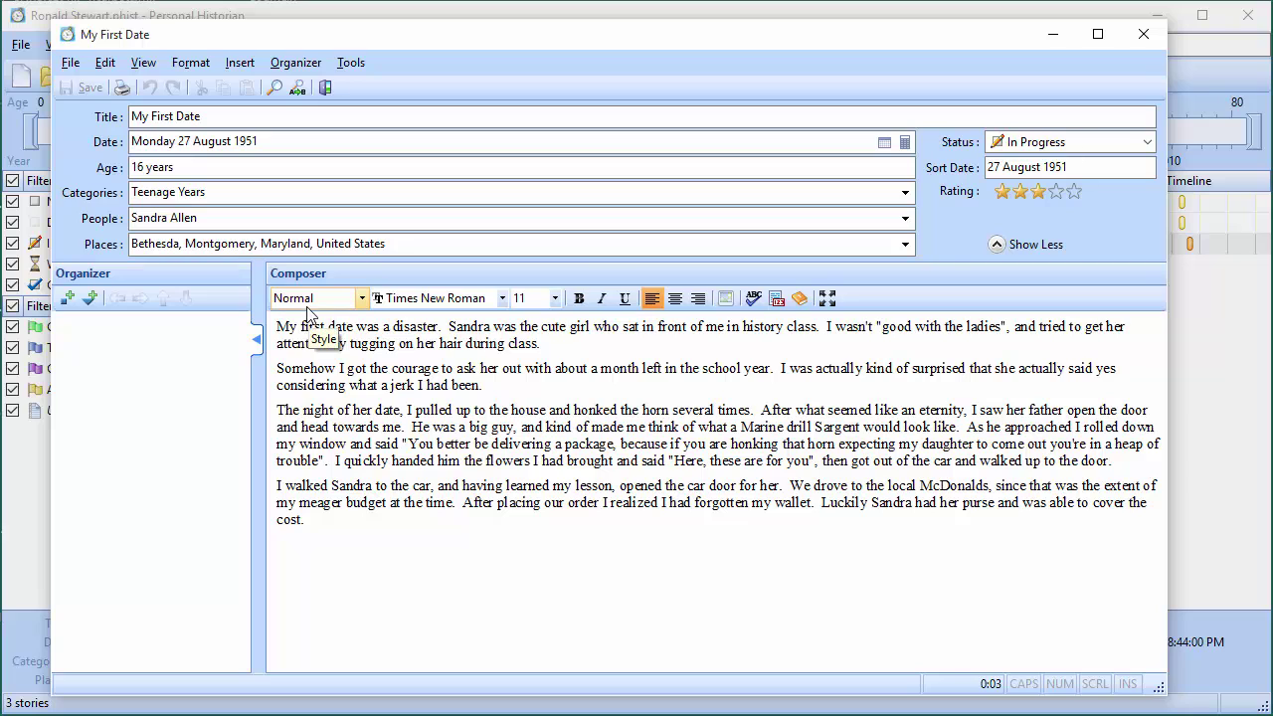
{"action": "left_click", "coordinate": [361, 298]}
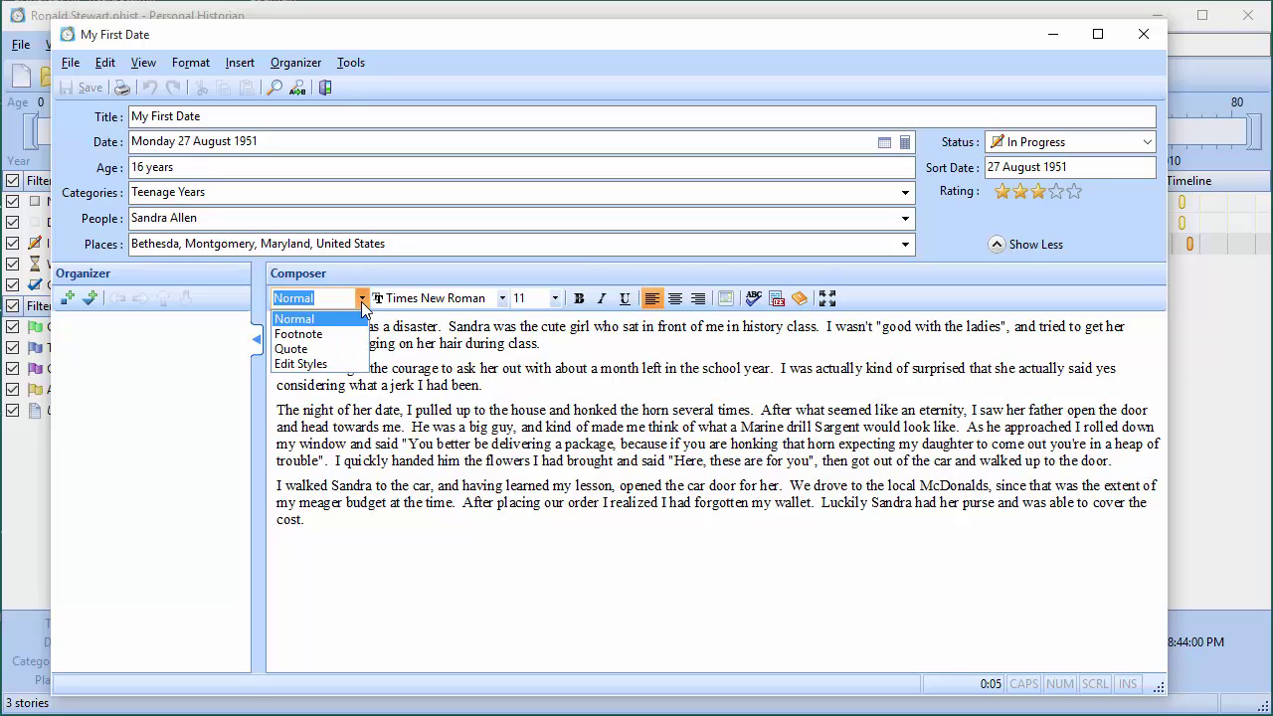
{"action": "left_click", "coordinate": [321, 364]}
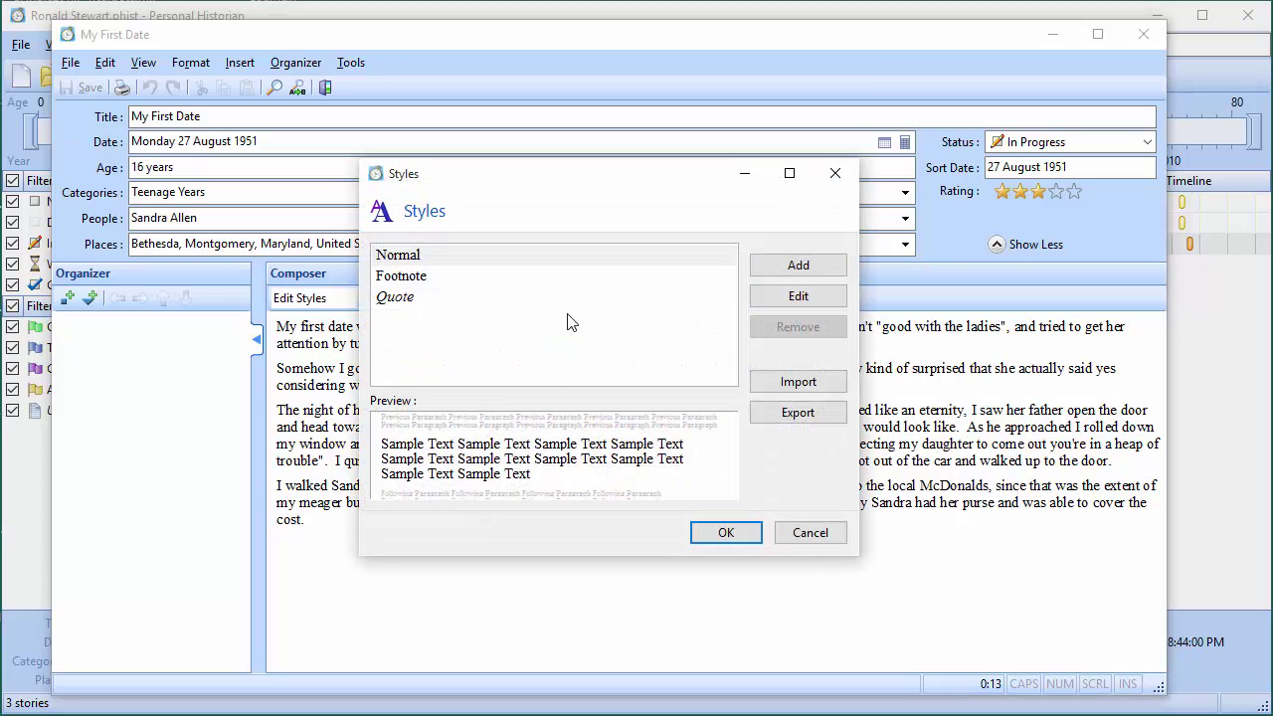
{"action": "left_click", "coordinate": [822, 539]}
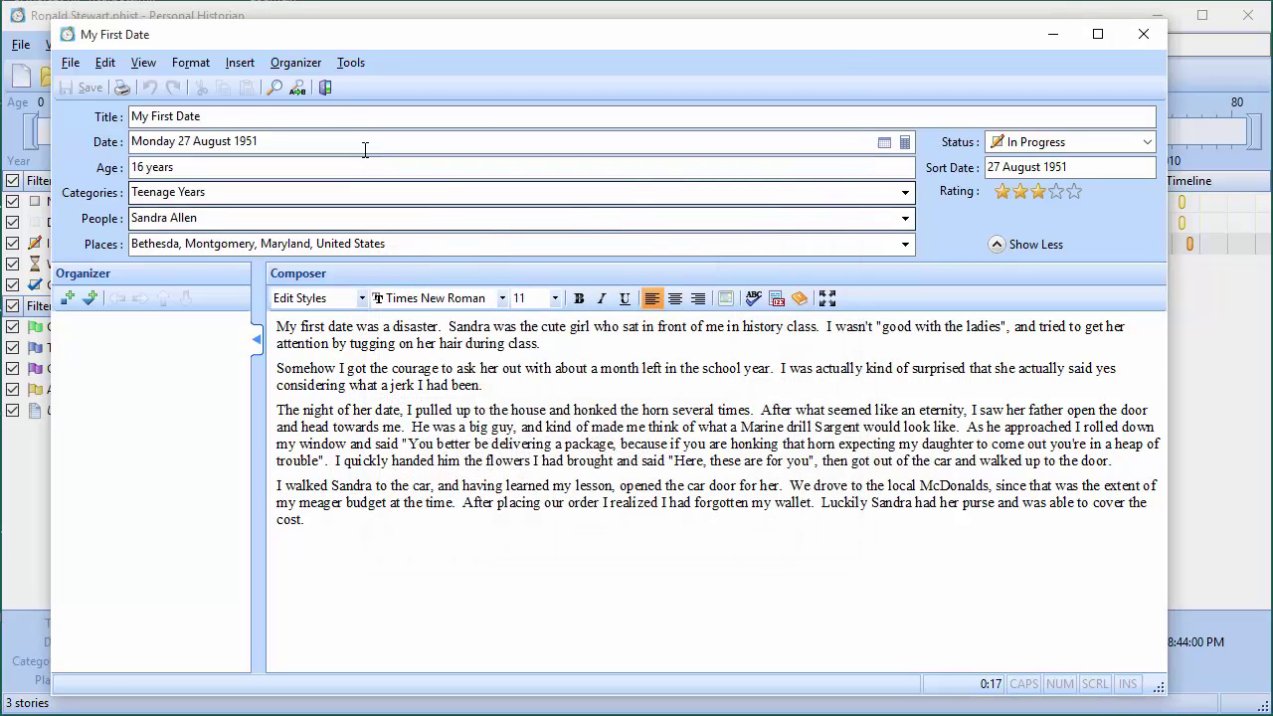
{"action": "left_click", "coordinate": [326, 88]}
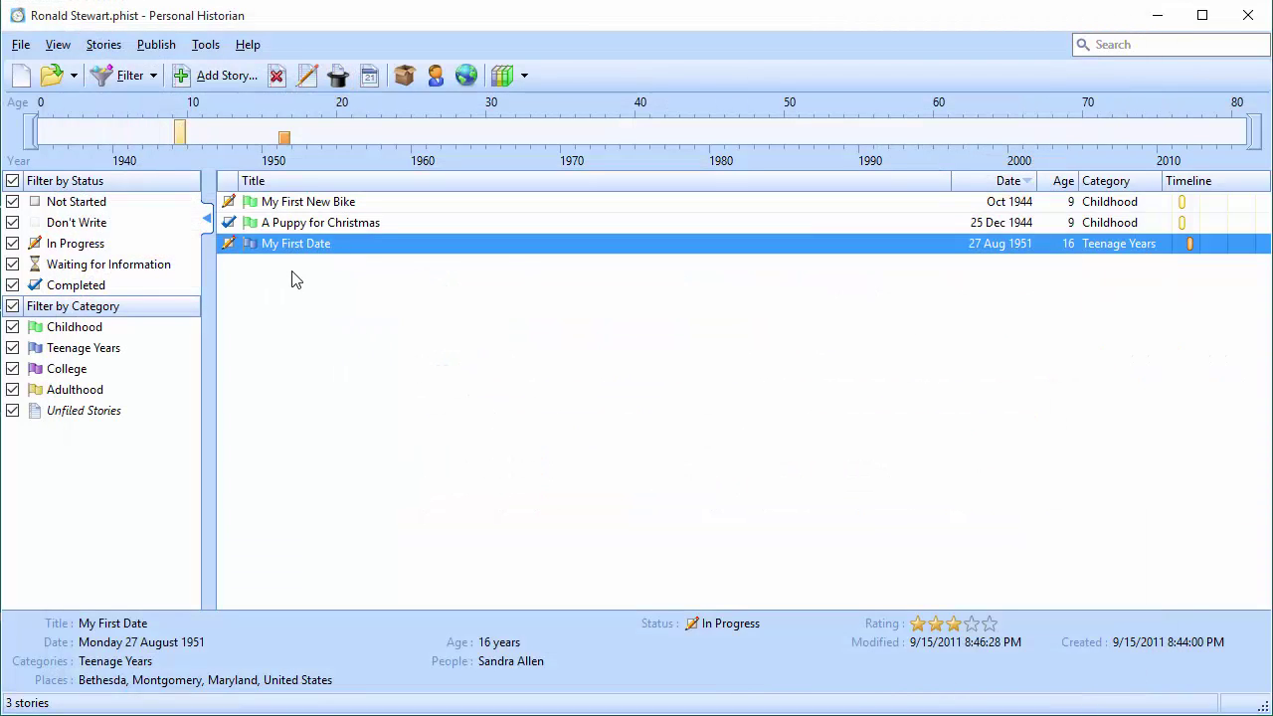
- View the Styles section of the file options and leave it without making changes
{"action": "left_click", "coordinate": [205, 46]}
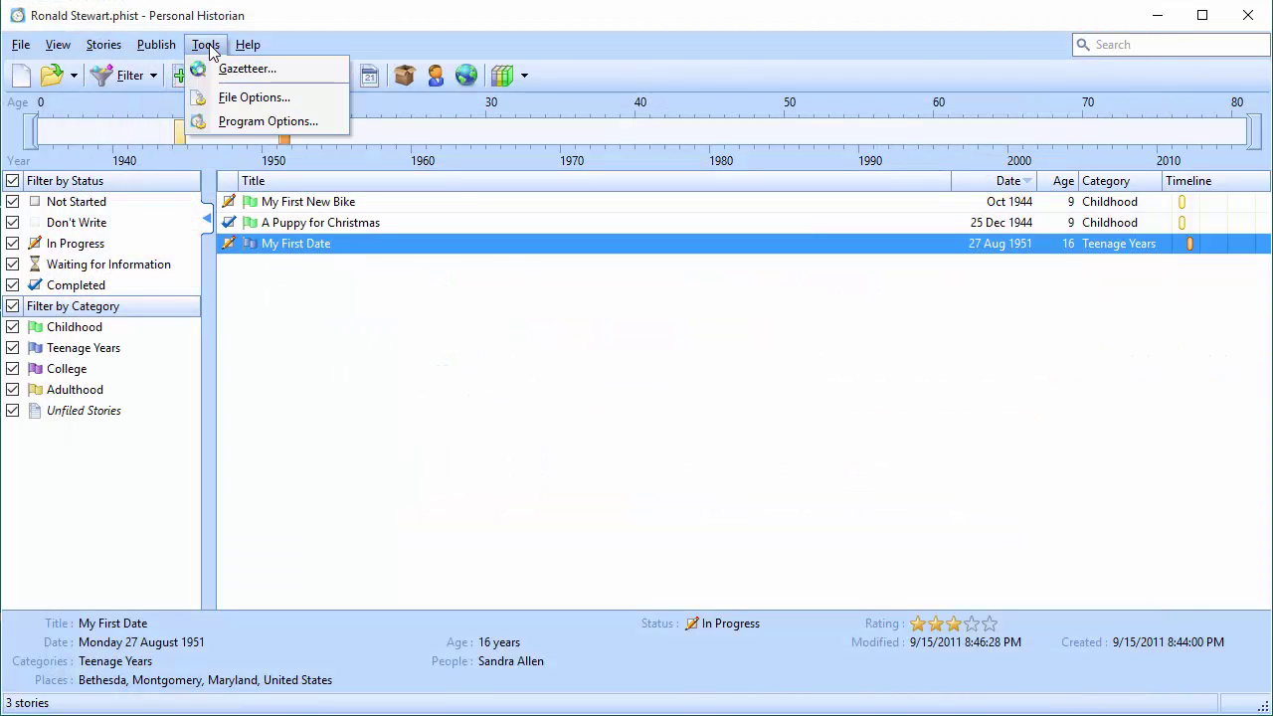
{"action": "left_click", "coordinate": [238, 99]}
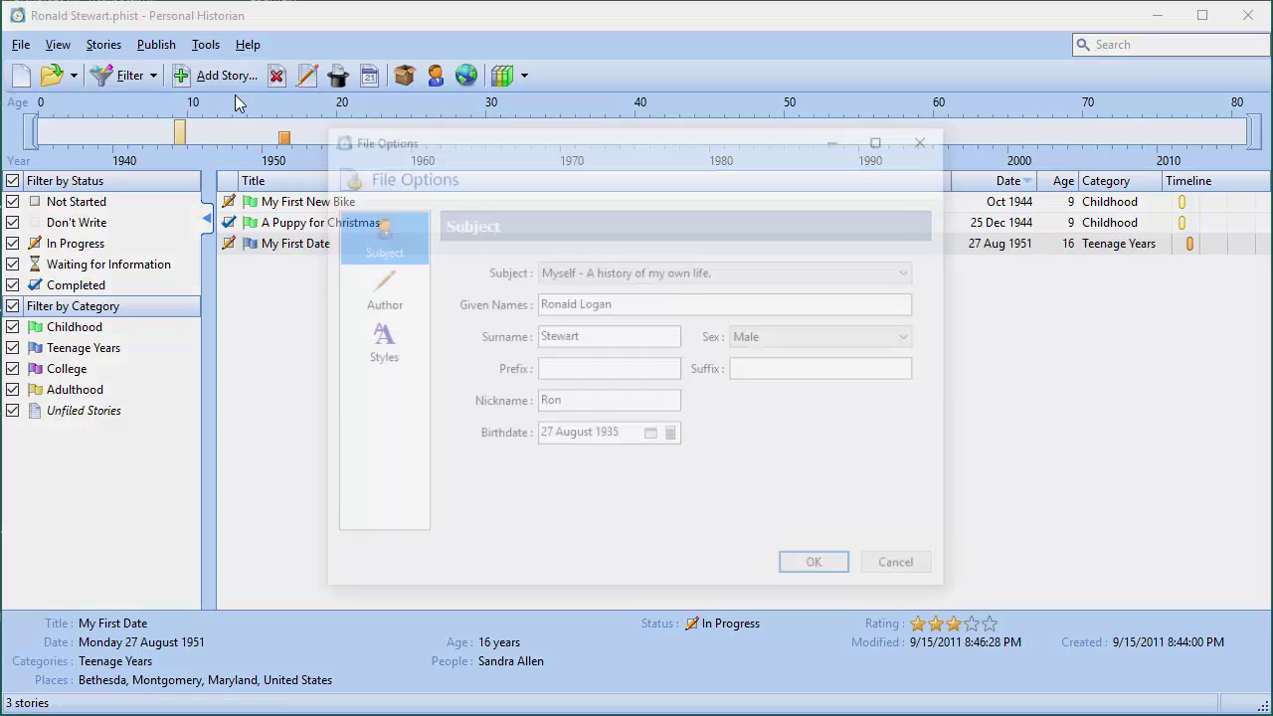
{"action": "left_click", "coordinate": [379, 344]}
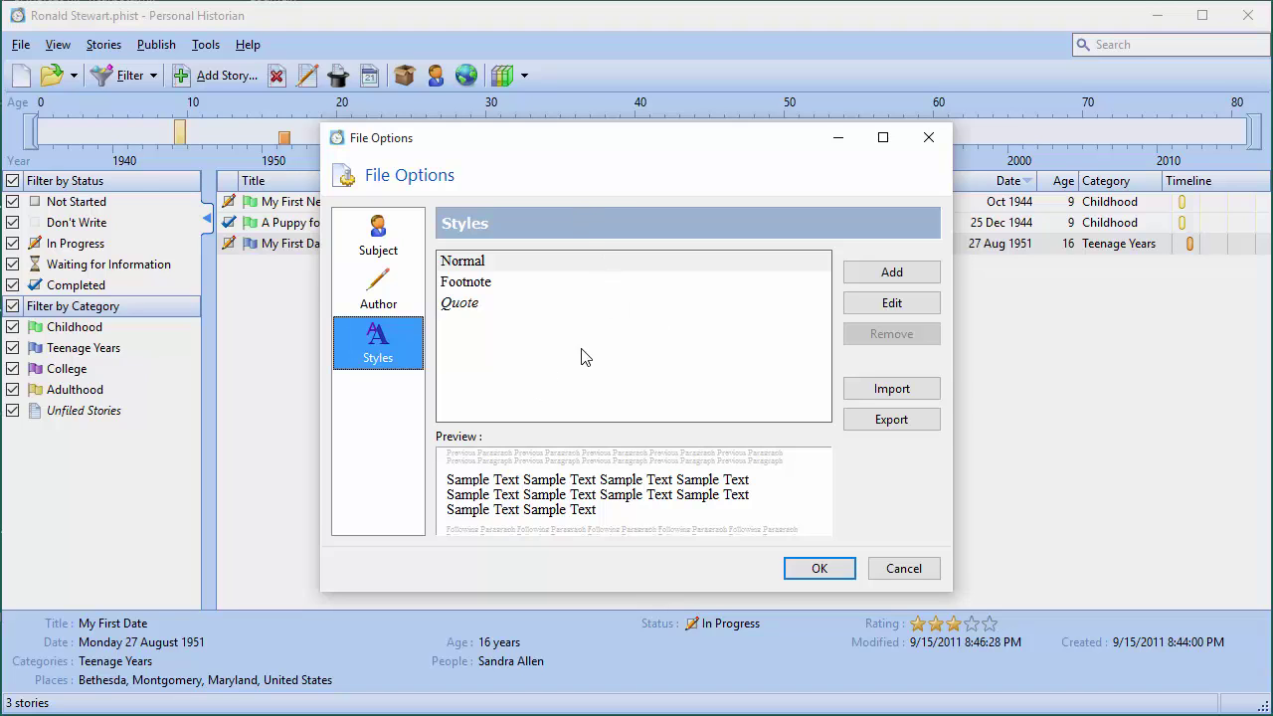
{"action": "left_click", "coordinate": [903, 569]}
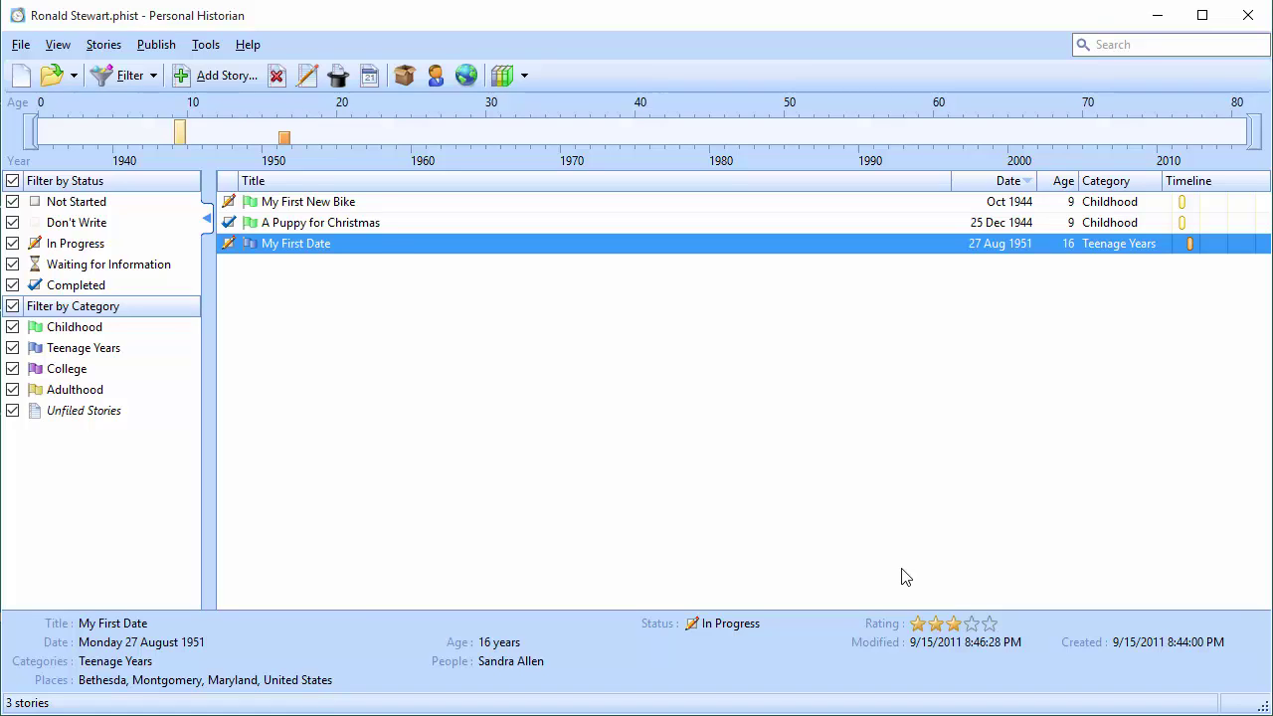
- Open the My First Date and My First New Bike stories in turn to check their text style and font, closing each
{"action": "double_click", "coordinate": [336, 247]}
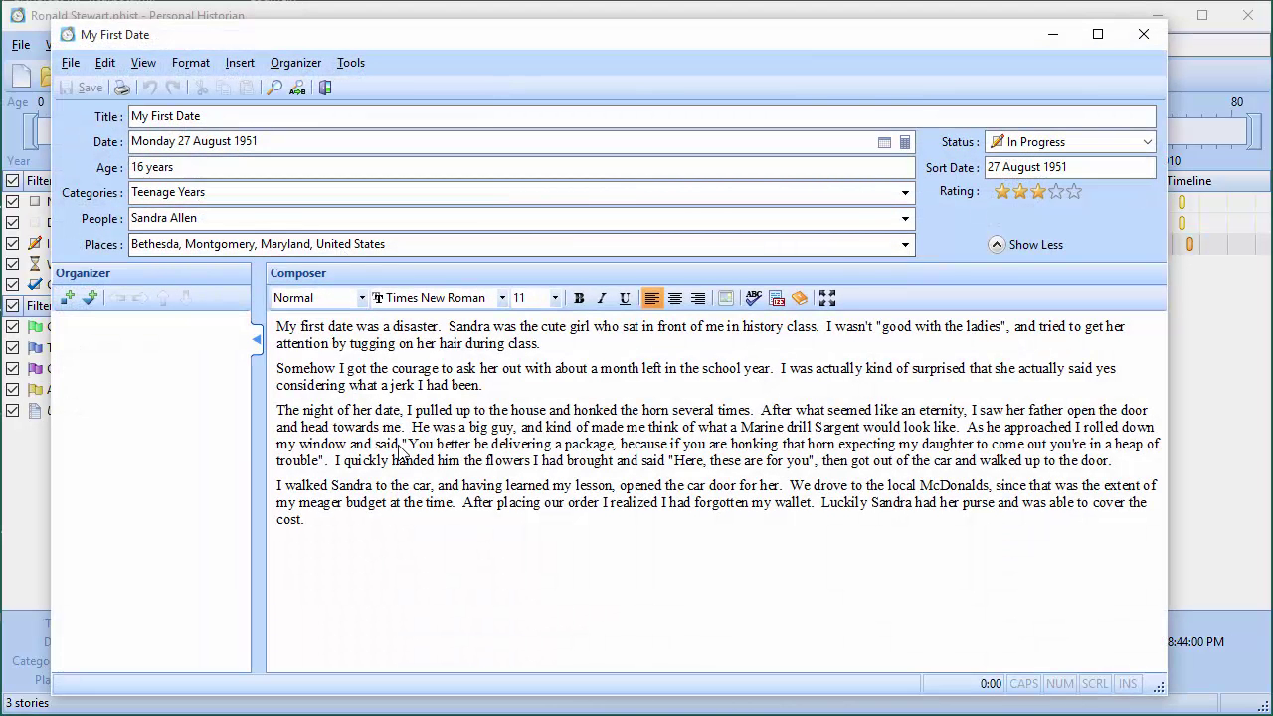
{"action": "left_click", "coordinate": [398, 338]}
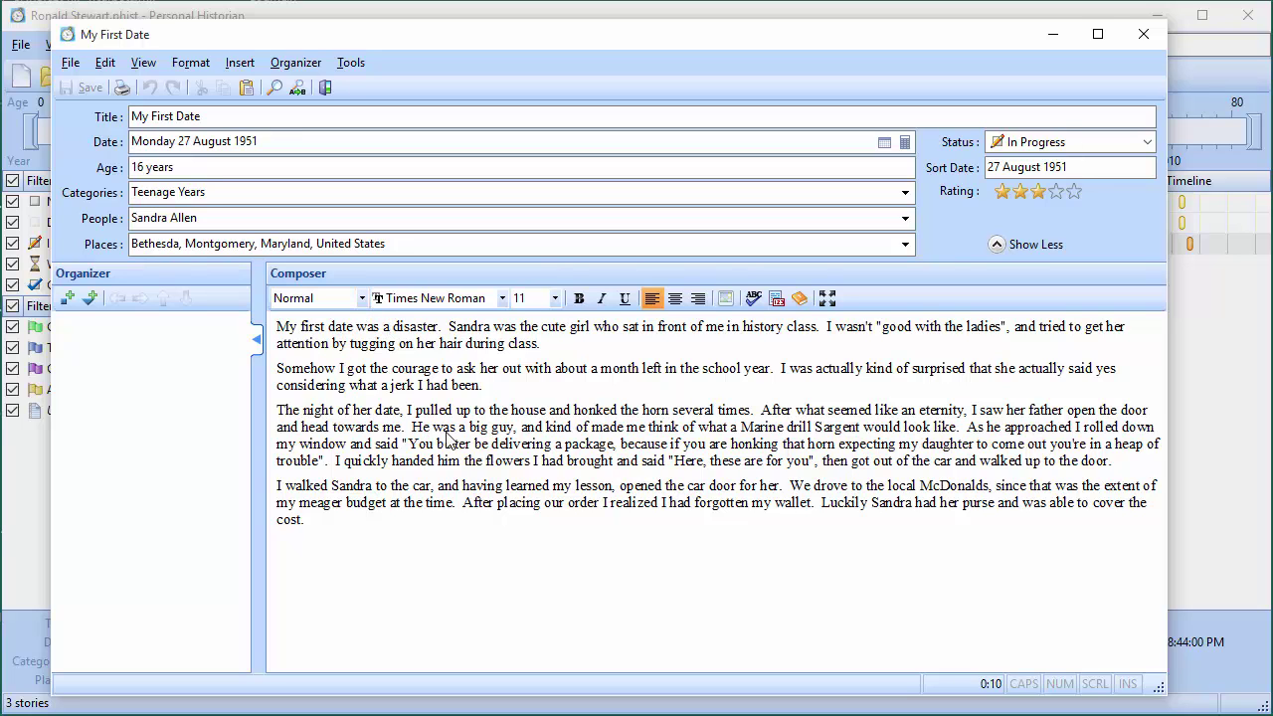
{"action": "left_click", "coordinate": [1143, 34]}
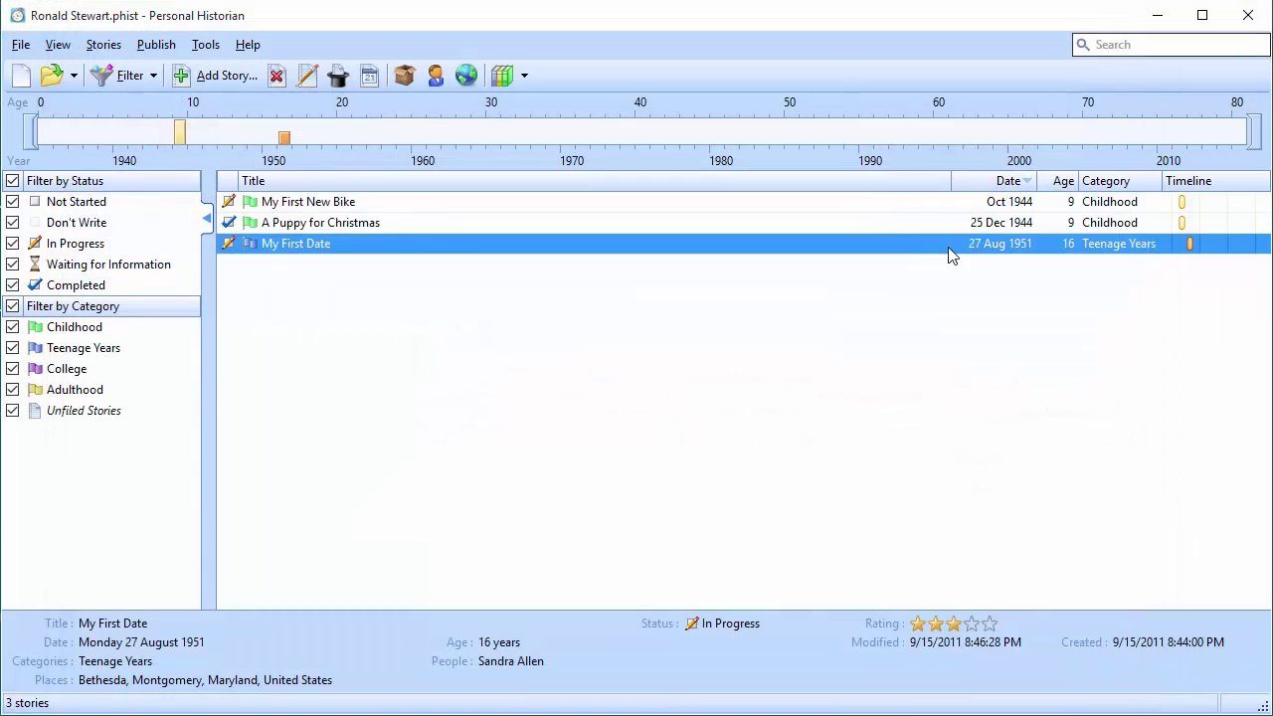
{"action": "left_click", "coordinate": [316, 203]}
{"action": "double_click", "coordinate": [316, 202]}
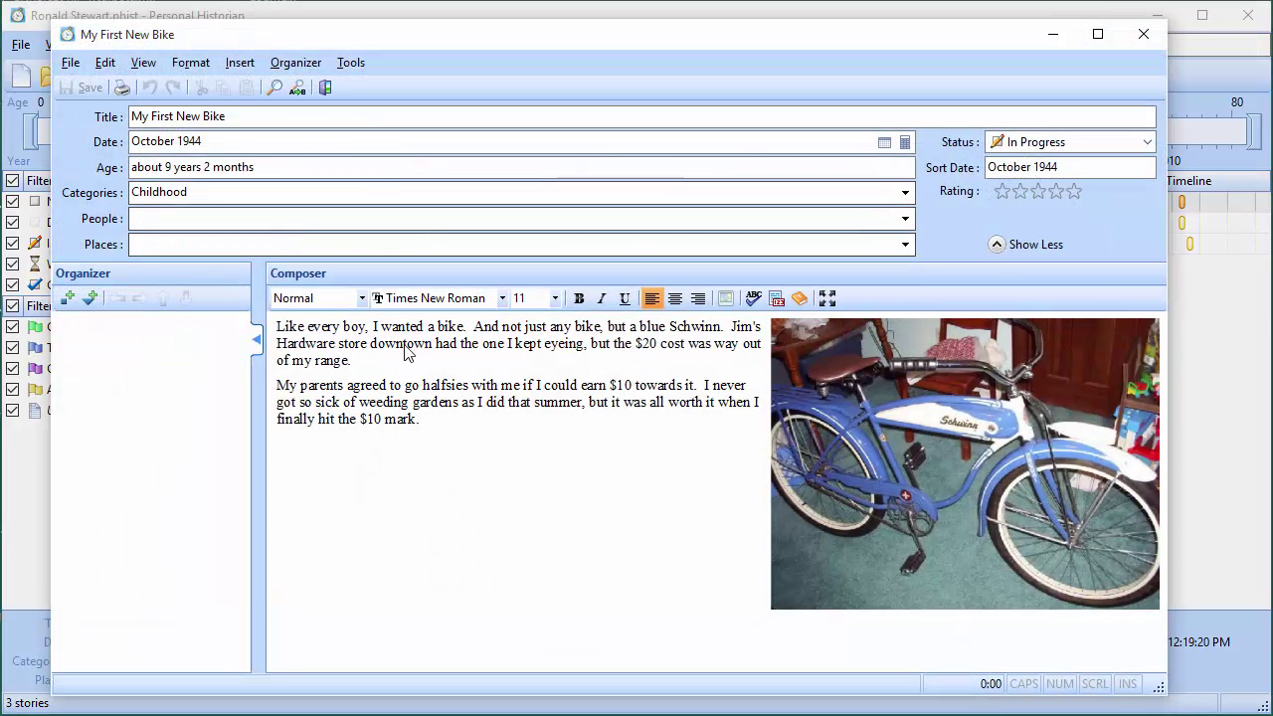
{"action": "left_click", "coordinate": [403, 344]}
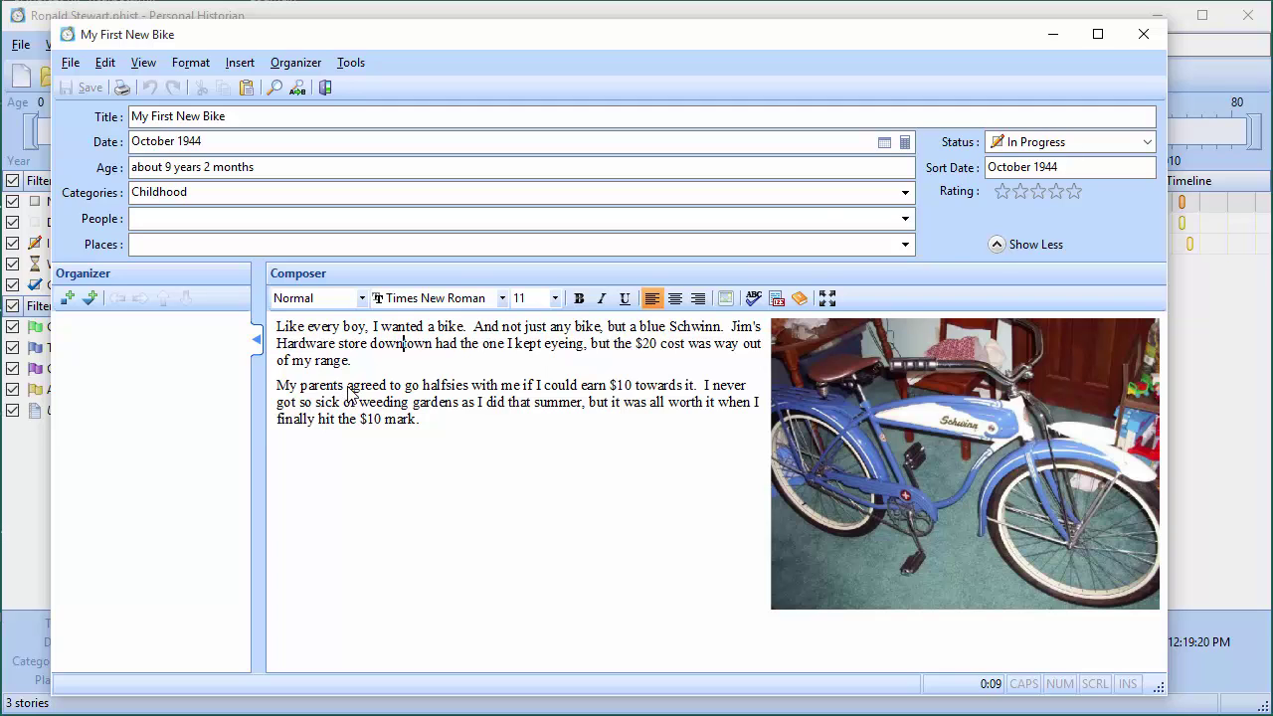
{"action": "left_click", "coordinate": [1139, 39]}
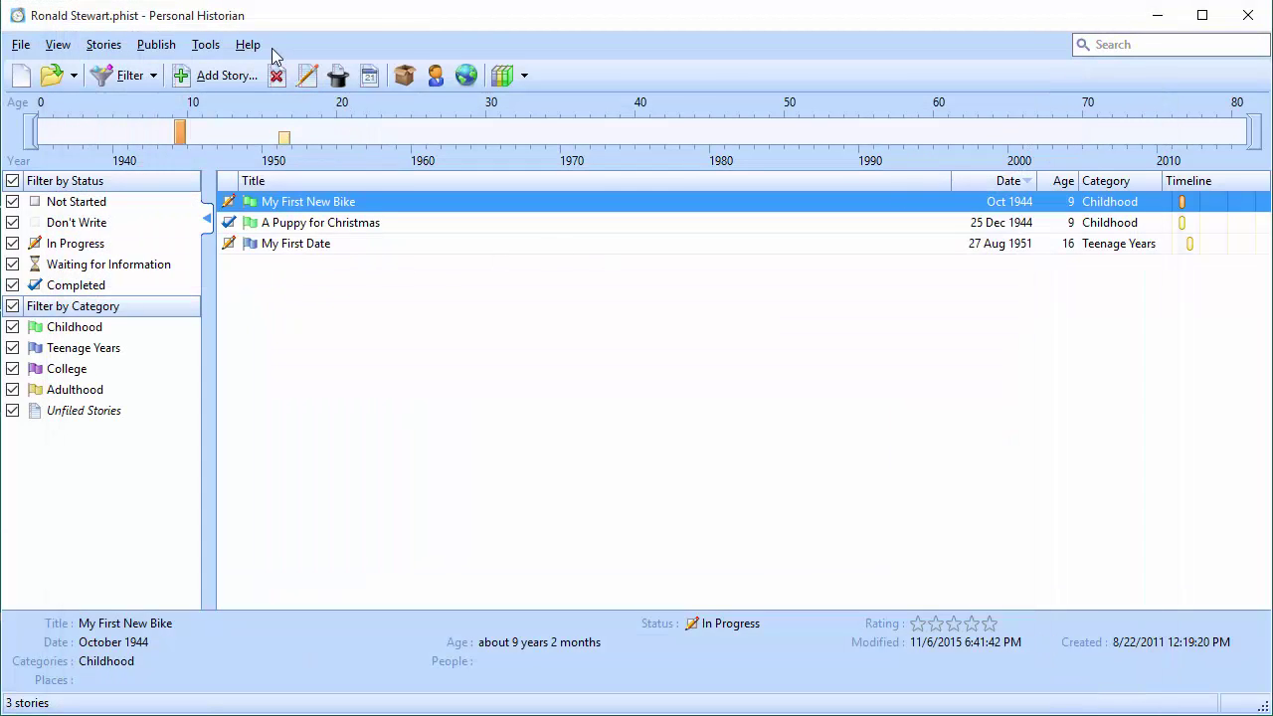
- Change the font of the file's Normal style to Vivaldi and save the file options
{"action": "left_click", "coordinate": [205, 44]}
{"action": "left_click", "coordinate": [254, 97]}
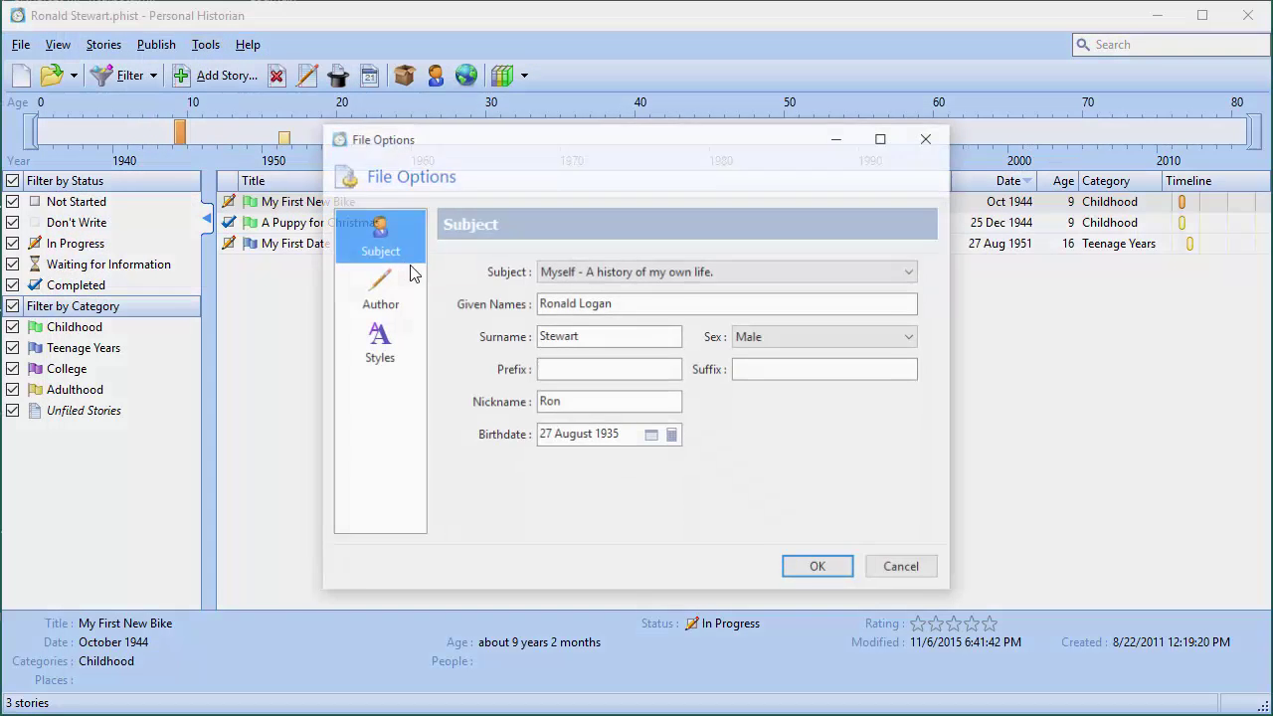
{"action": "left_click", "coordinate": [378, 345]}
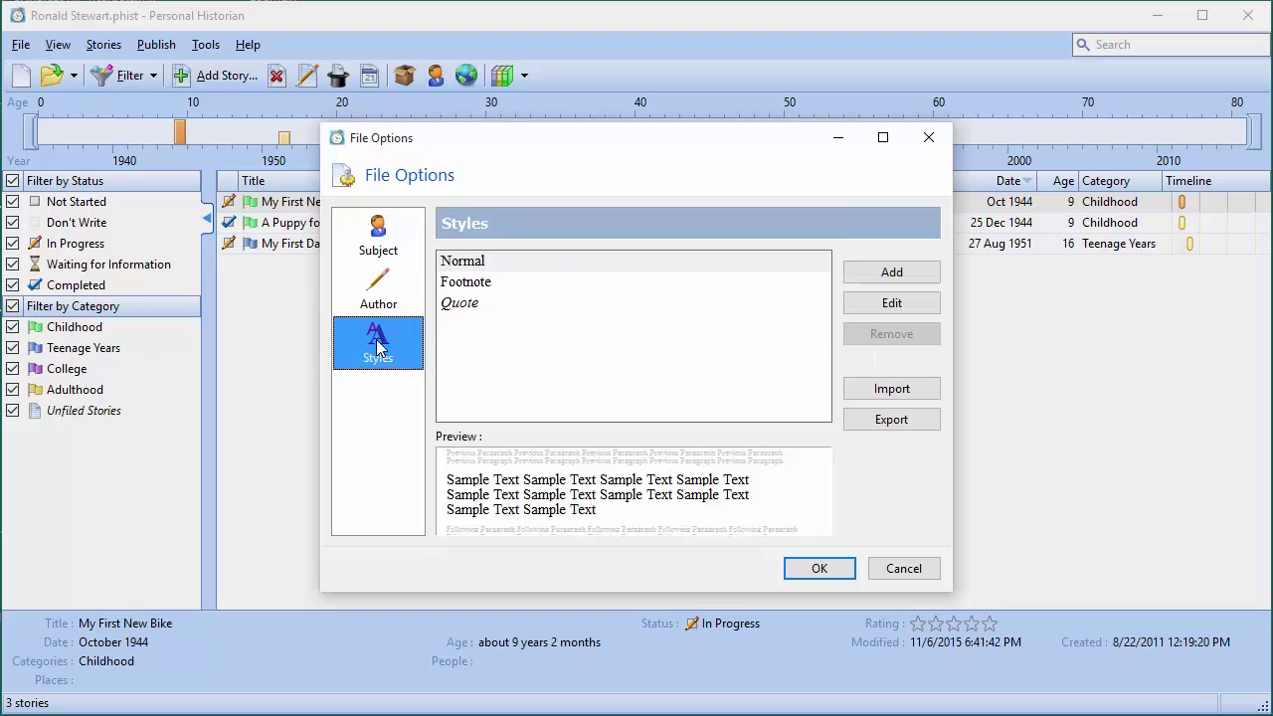
{"action": "left_click", "coordinate": [465, 265]}
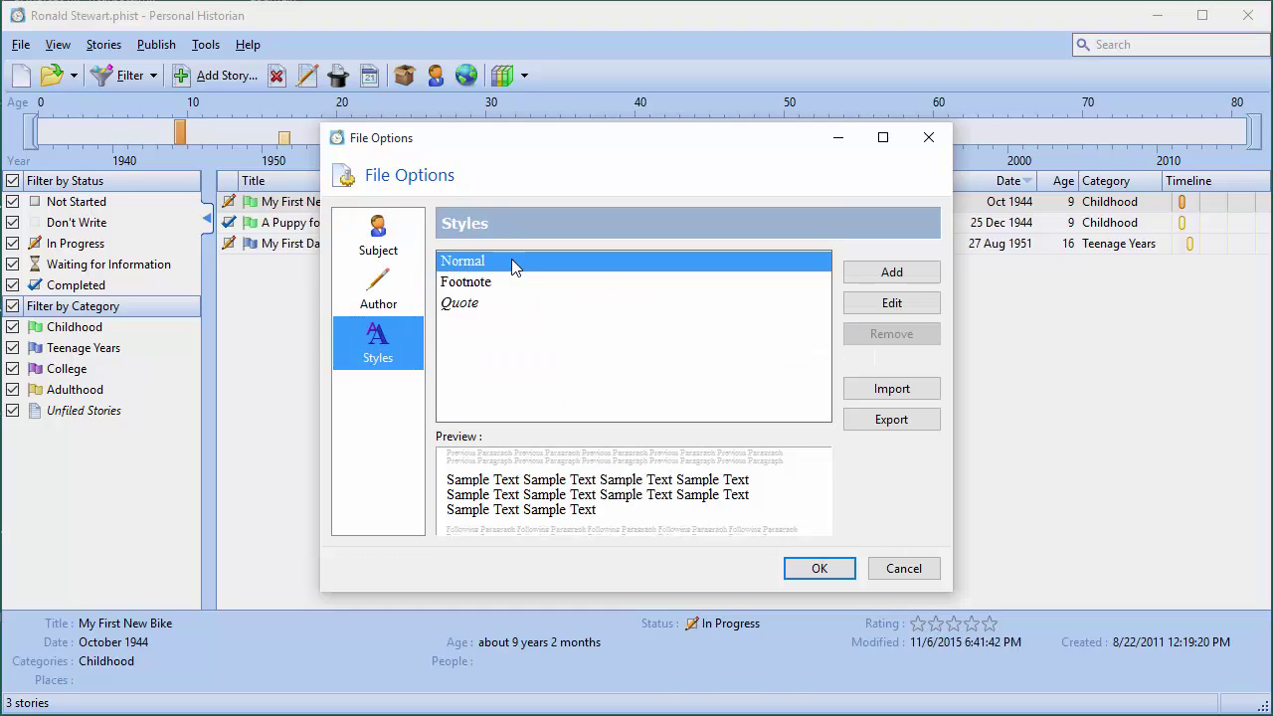
{"action": "left_click", "coordinate": [881, 304]}
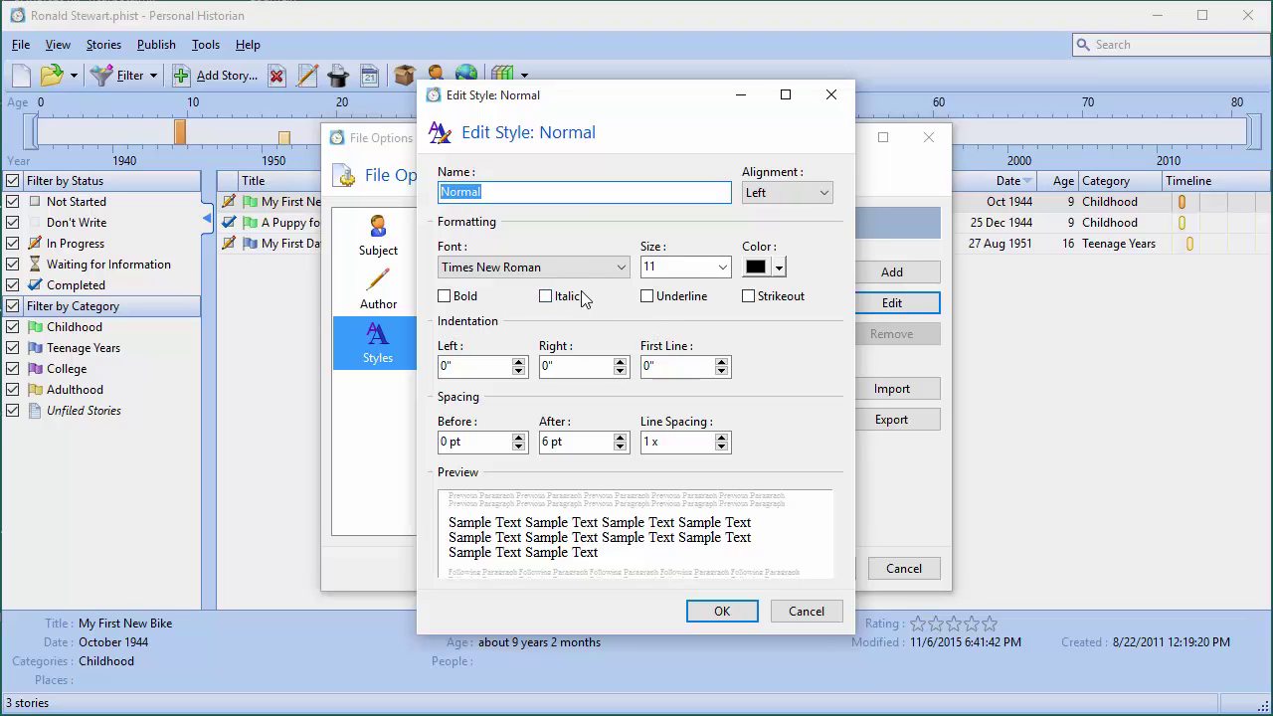
{"action": "left_click", "coordinate": [545, 268]}
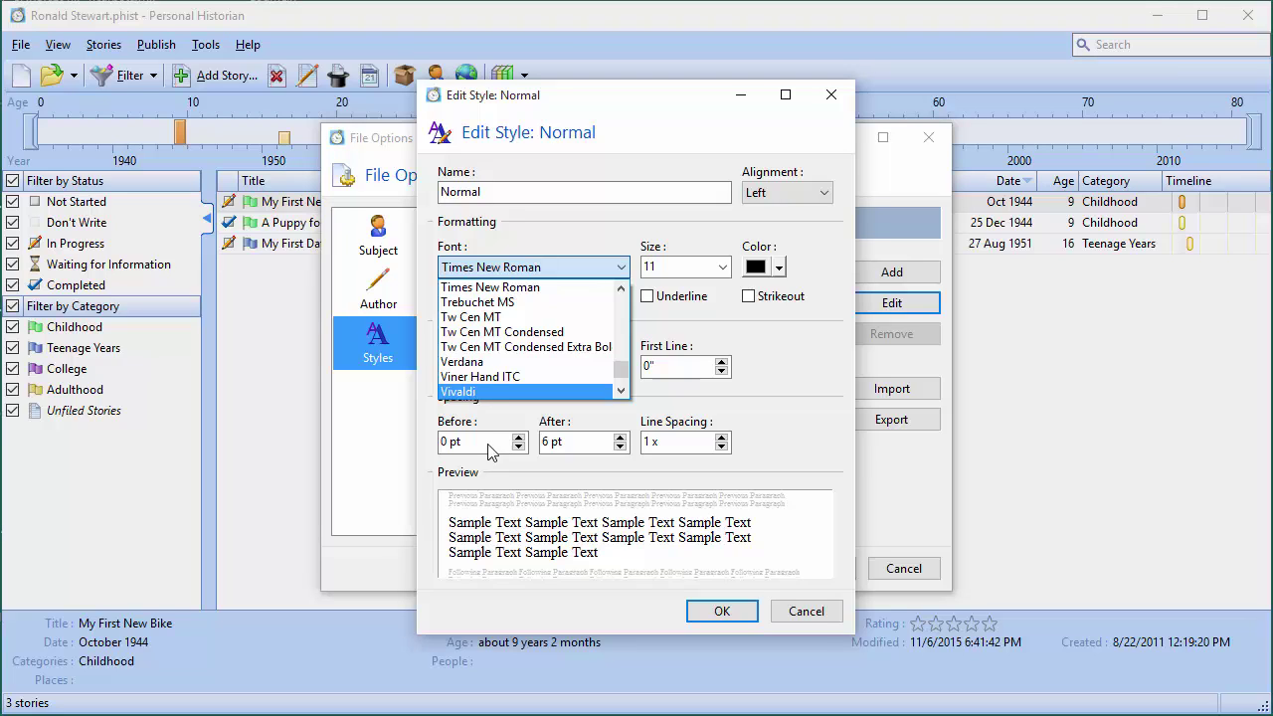
{"action": "left_click", "coordinate": [481, 392]}
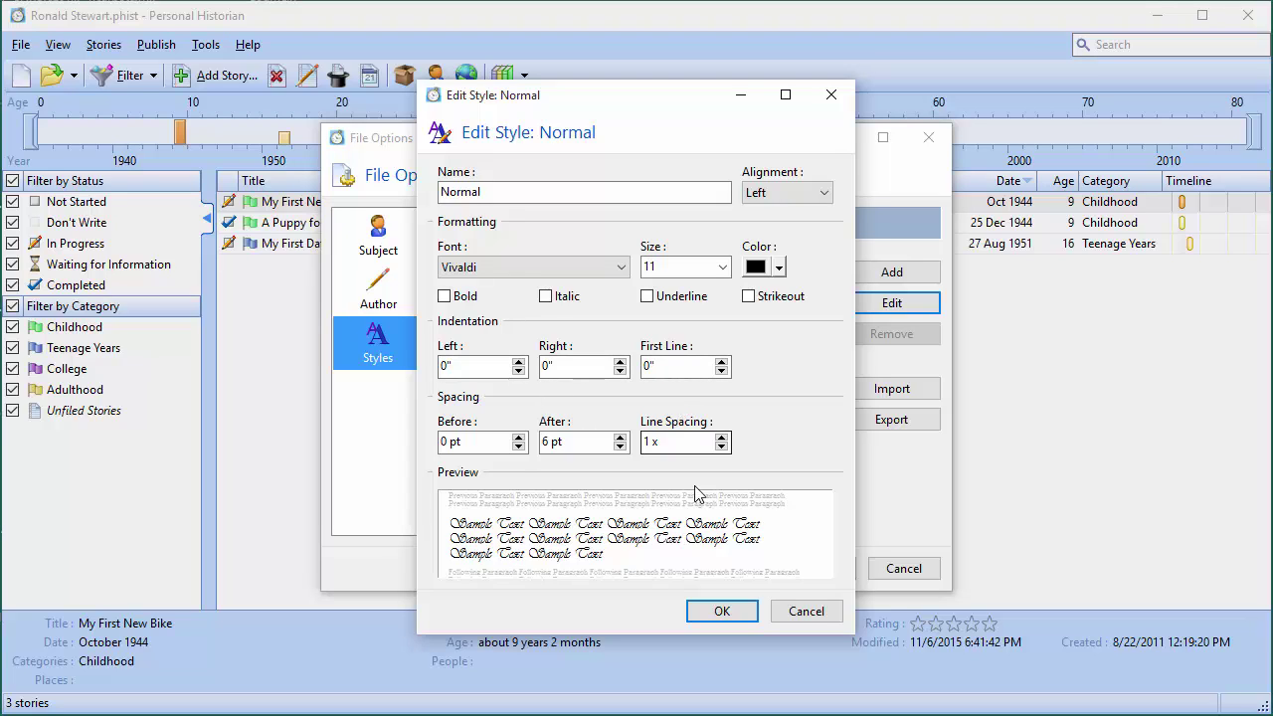
{"action": "left_click", "coordinate": [721, 610]}
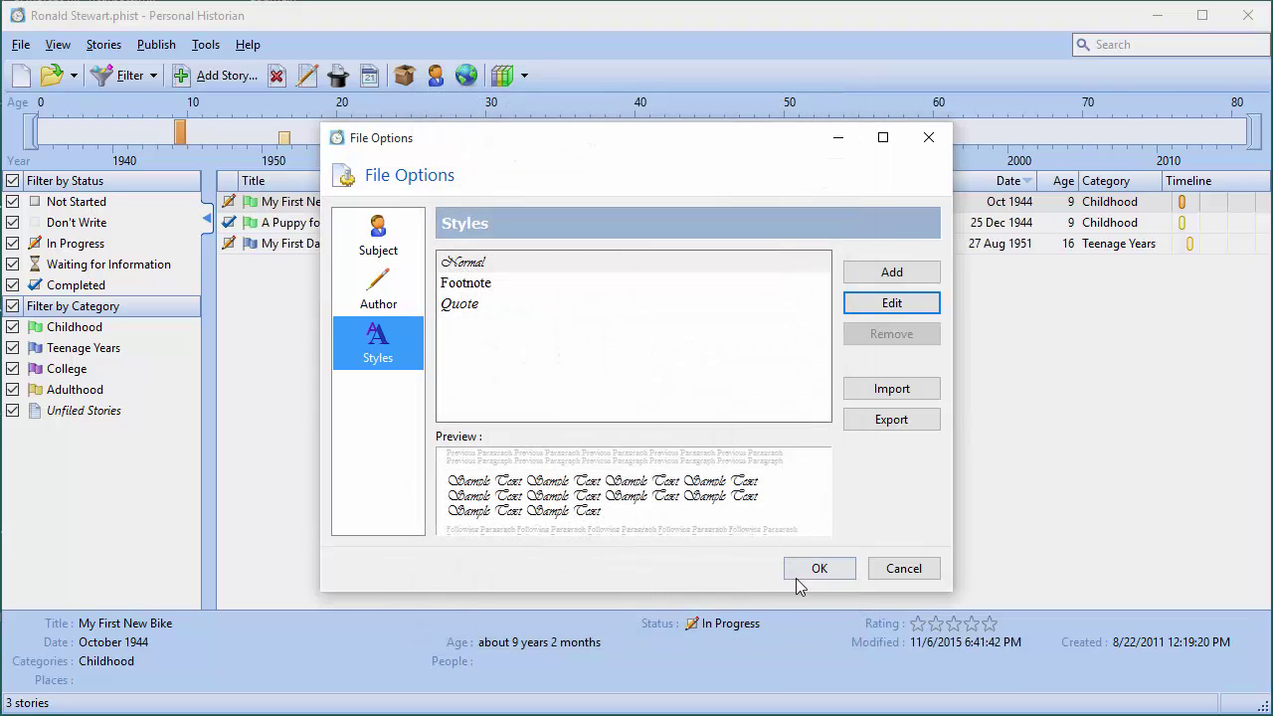
{"action": "left_click", "coordinate": [819, 567]}
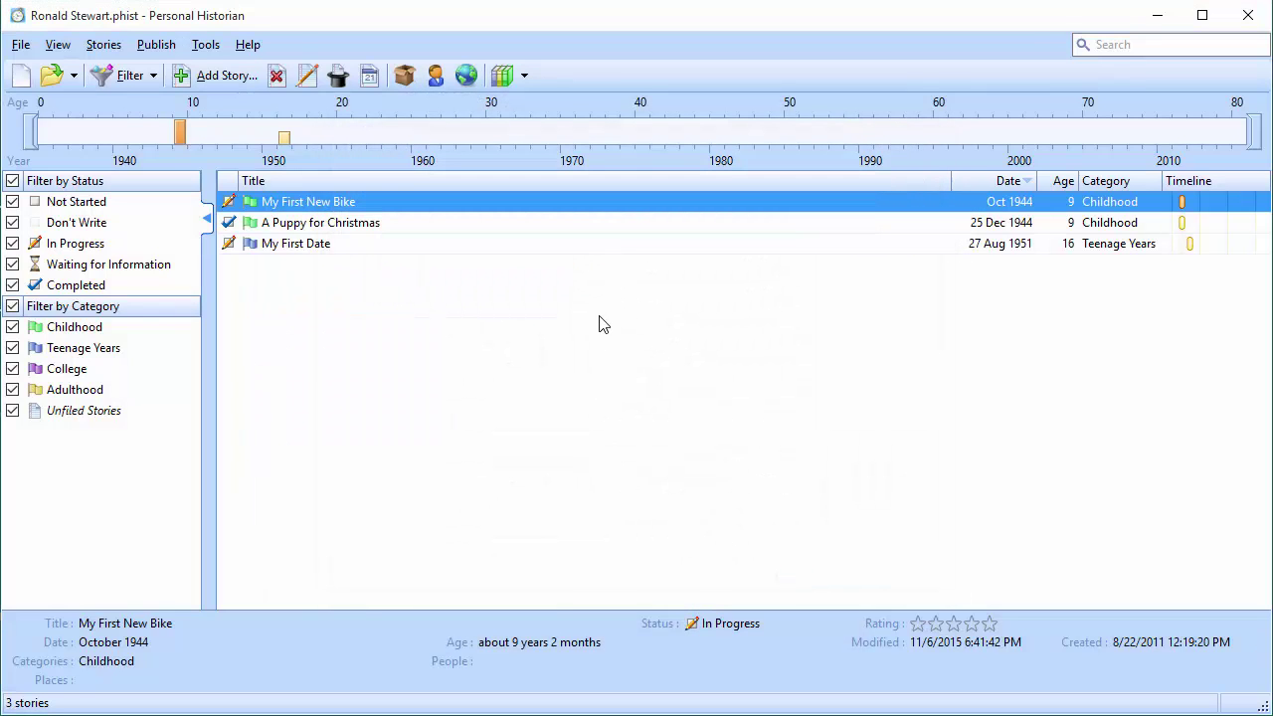
- Review the body text font in the My First Date and My First New Bike stories, closing each one
{"action": "double_click", "coordinate": [305, 248]}
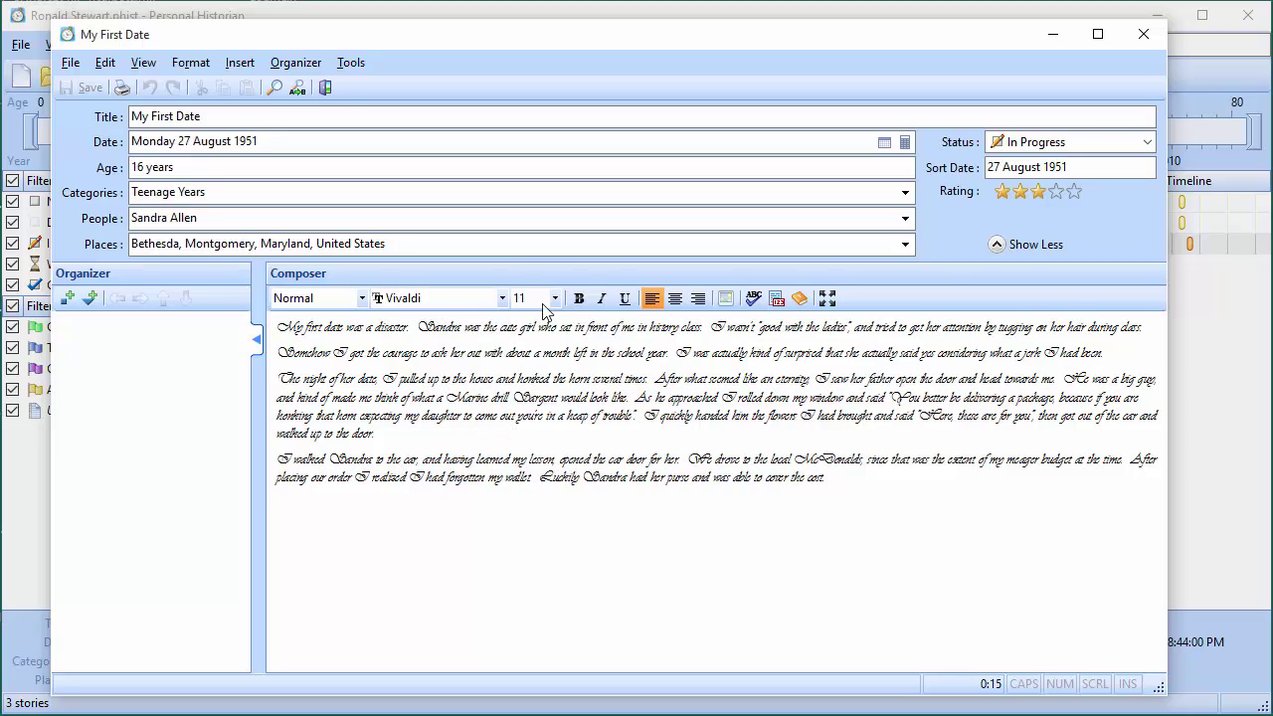
{"action": "left_click", "coordinate": [1143, 34]}
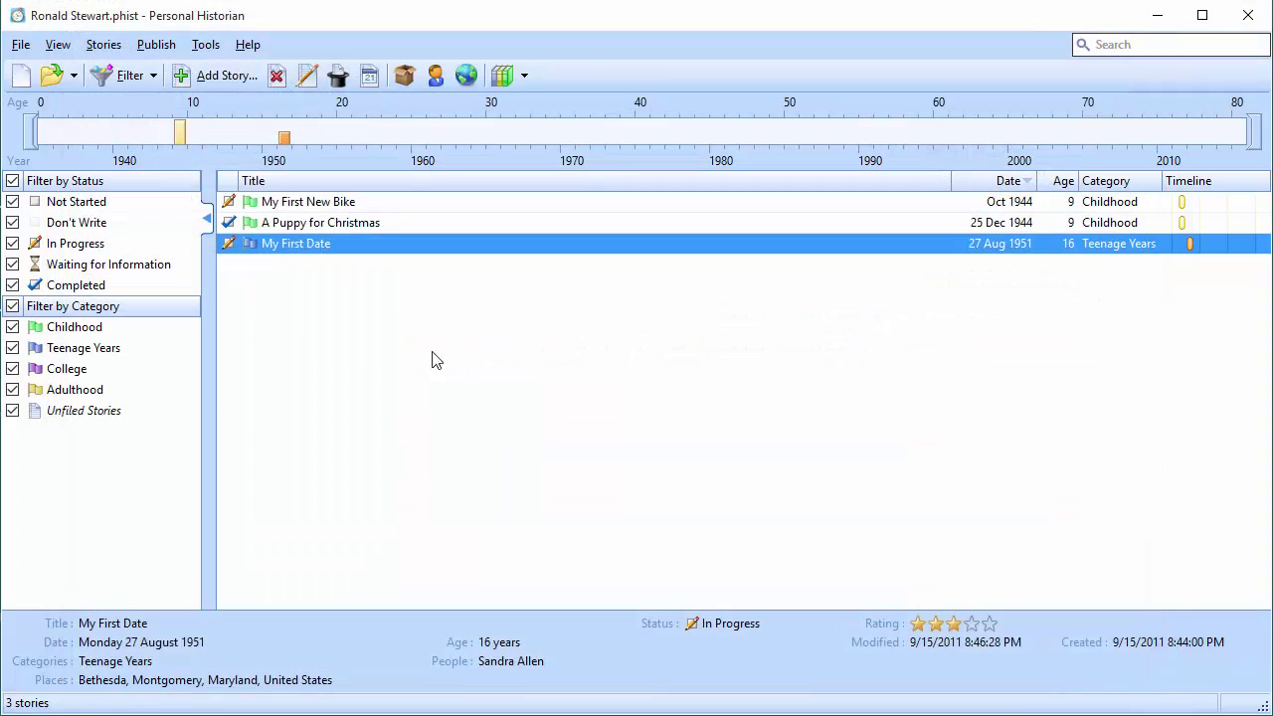
{"action": "double_click", "coordinate": [316, 202]}
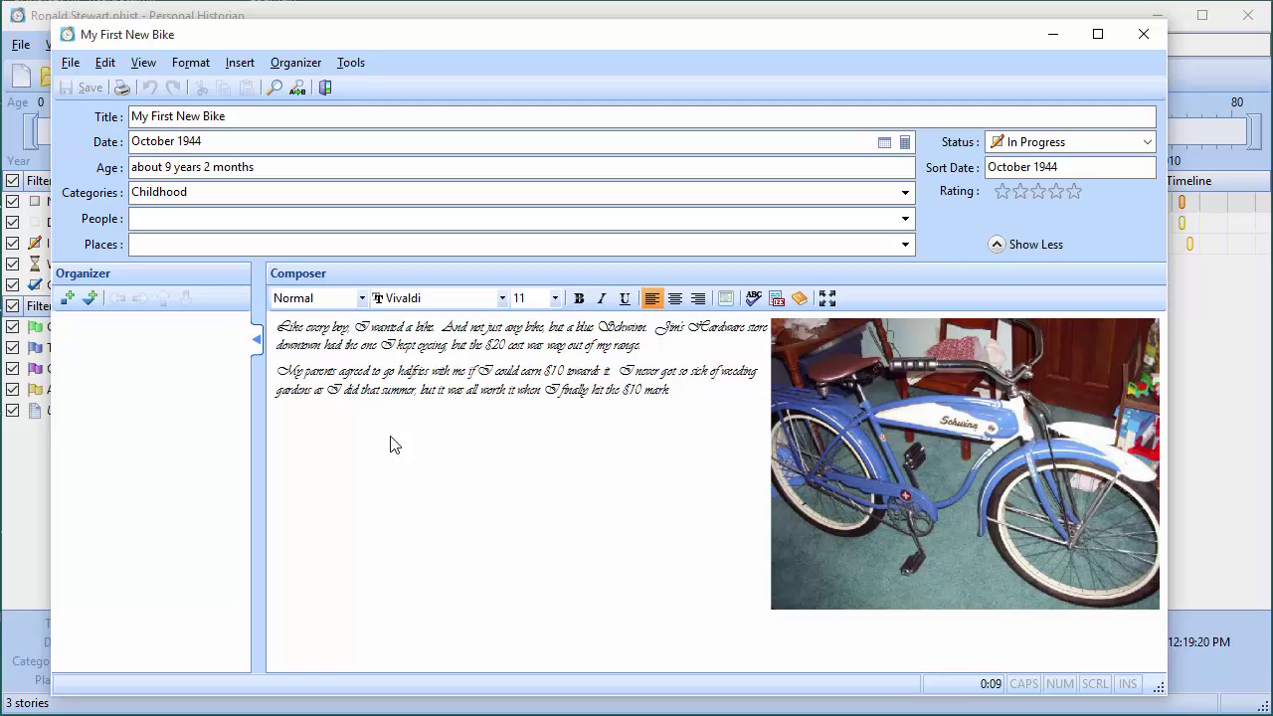
{"action": "left_click", "coordinate": [324, 89]}
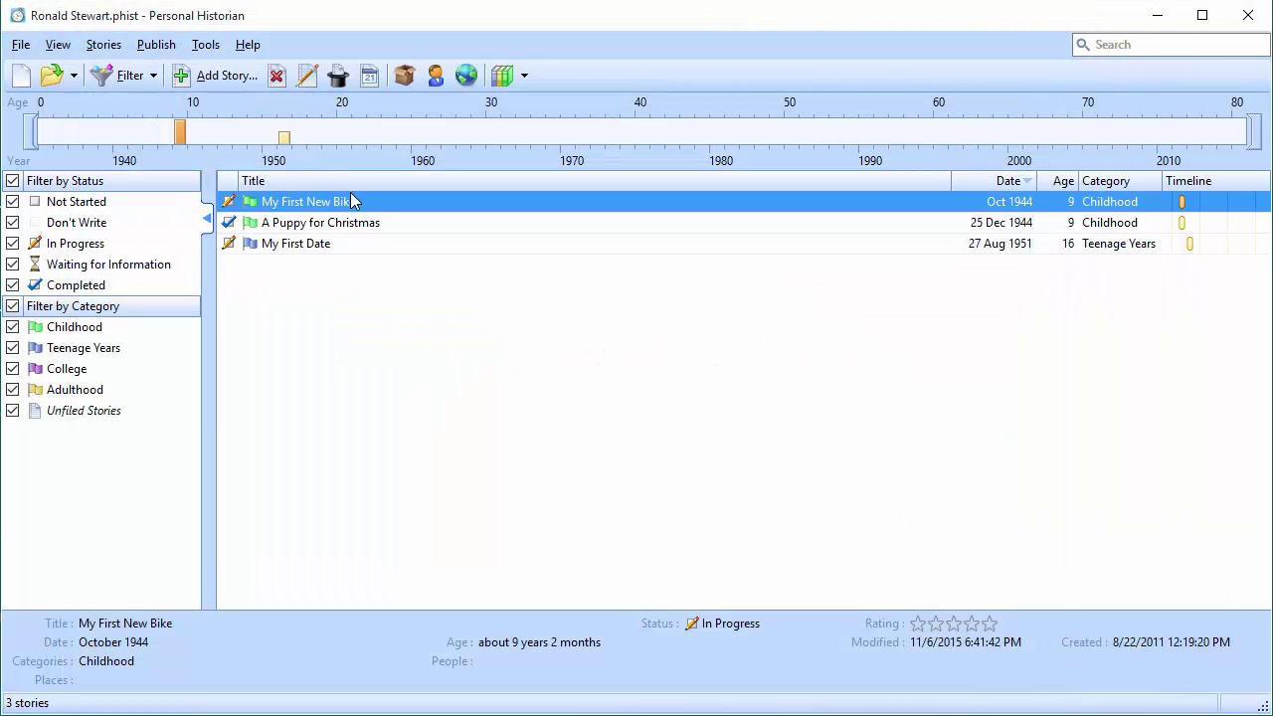
- Set the font of the file's Normal style to Times New Roman and save the file options
{"action": "left_click", "coordinate": [207, 47]}
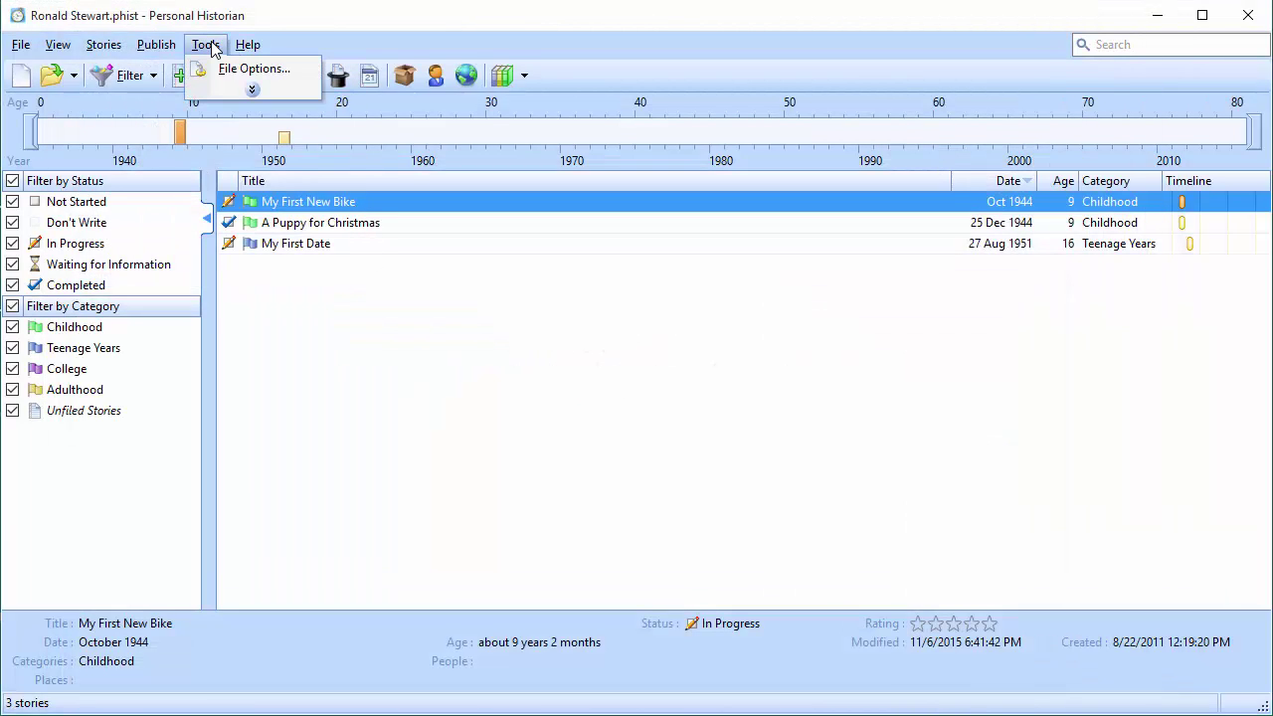
{"action": "left_click", "coordinate": [253, 90]}
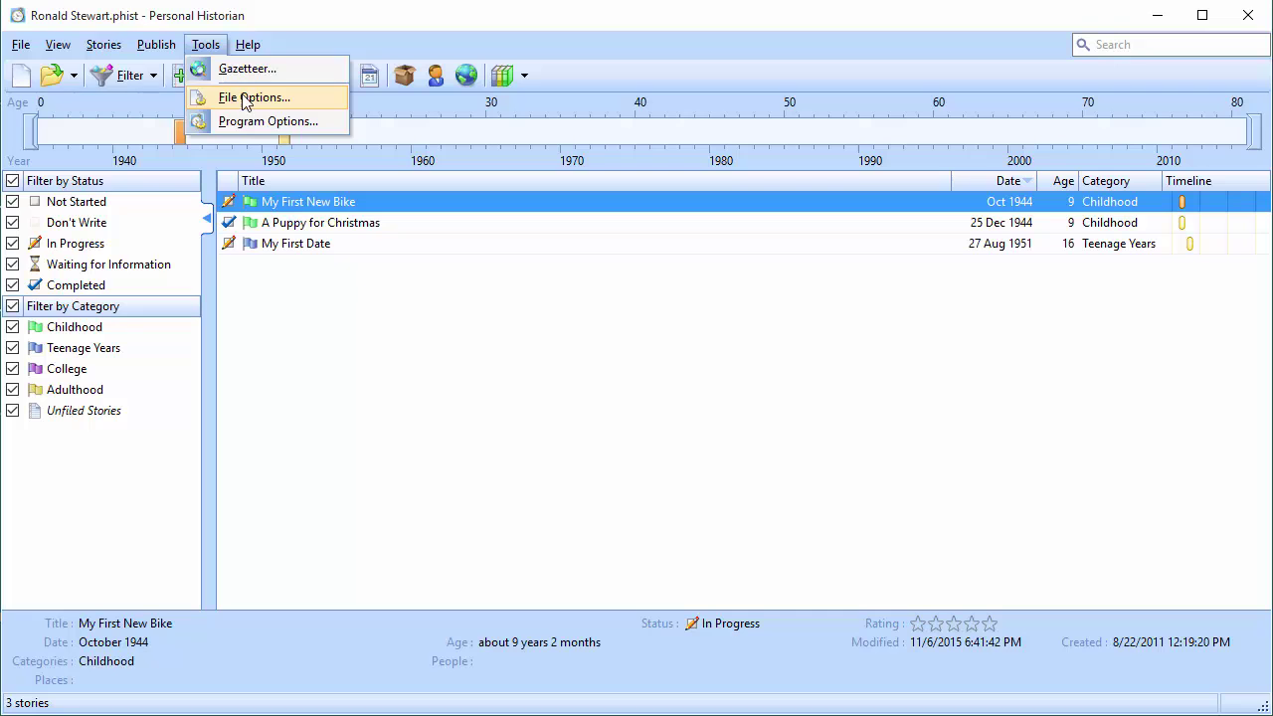
{"action": "left_click", "coordinate": [249, 94]}
{"action": "left_click", "coordinate": [370, 348]}
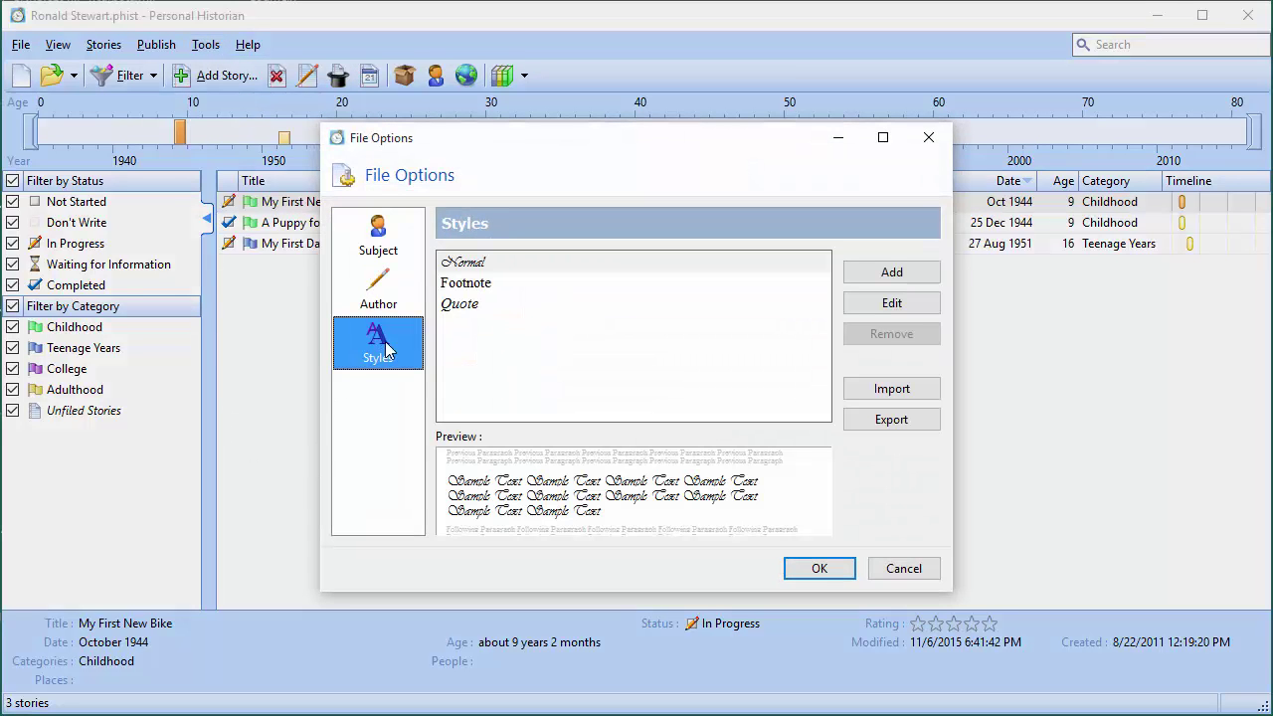
{"action": "left_click", "coordinate": [897, 303]}
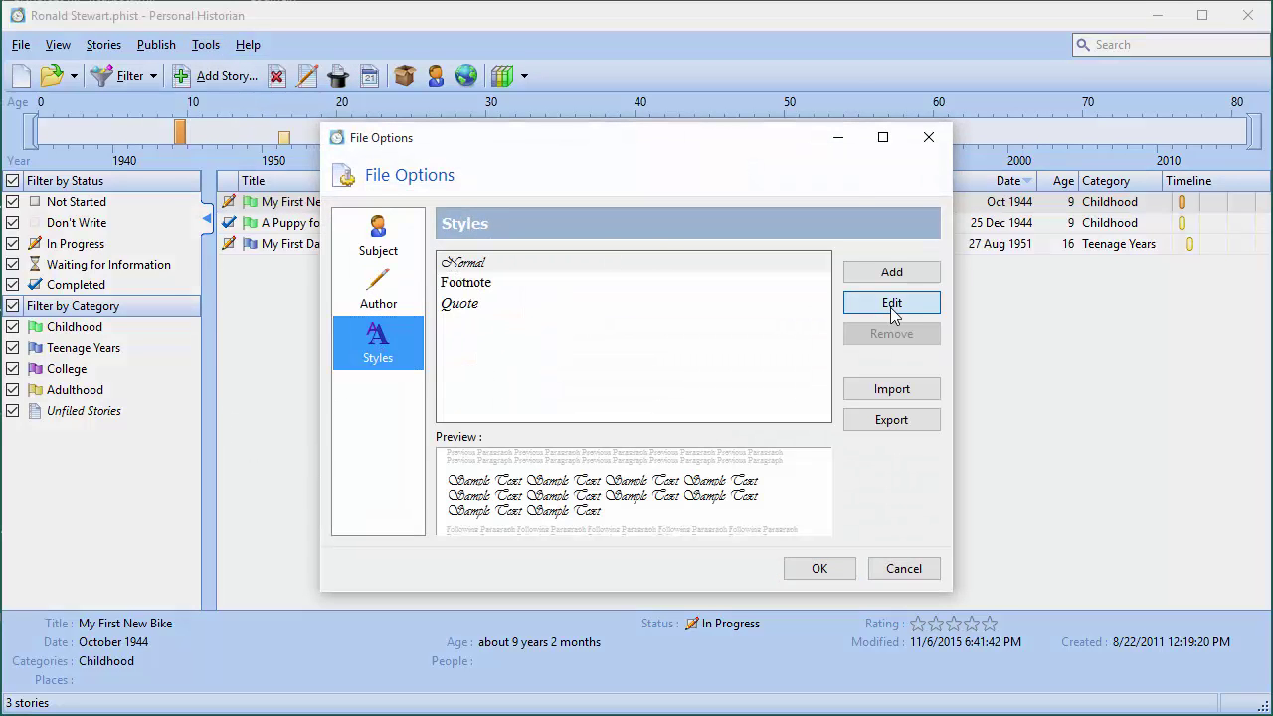
{"action": "left_click", "coordinate": [519, 266]}
{"action": "scroll", "coordinate": [530, 363], "scroll_direction": "up", "scroll_amount": 3}
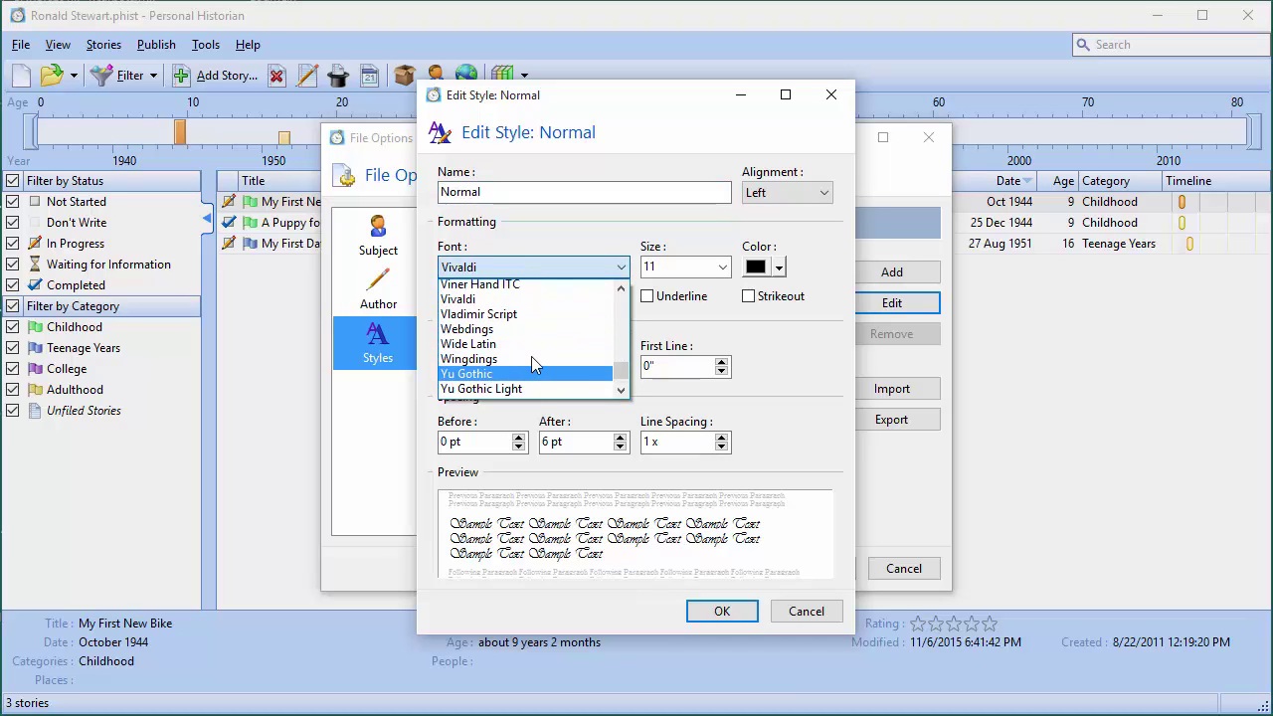
{"action": "scroll", "coordinate": [532, 362], "scroll_direction": "up", "scroll_amount": 1}
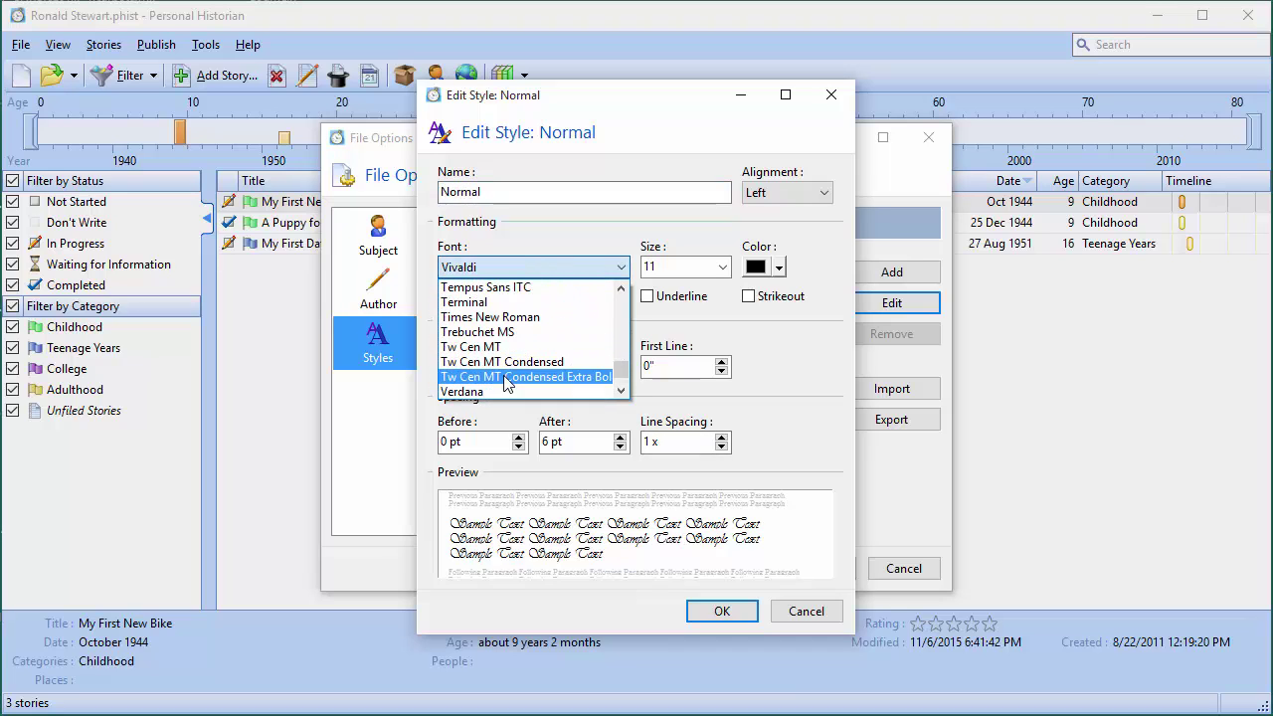
{"action": "left_click", "coordinate": [502, 317]}
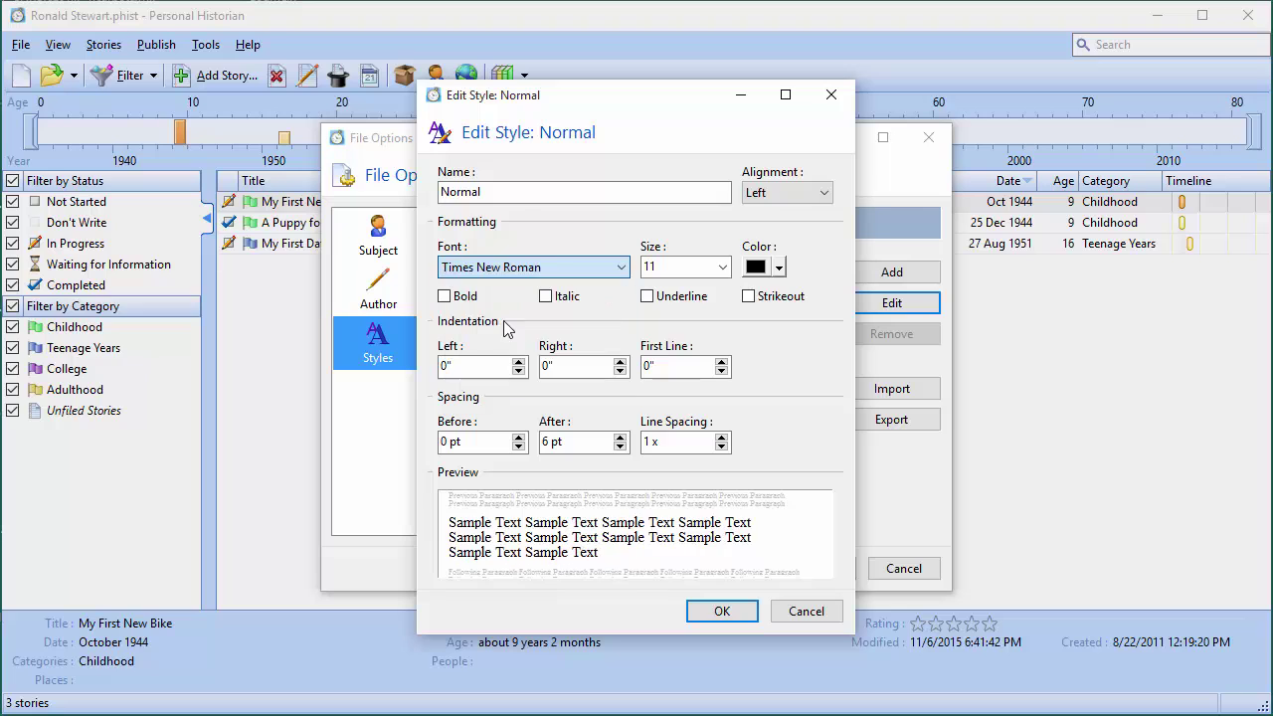
{"action": "left_click", "coordinate": [714, 610]}
{"action": "left_click", "coordinate": [818, 568]}
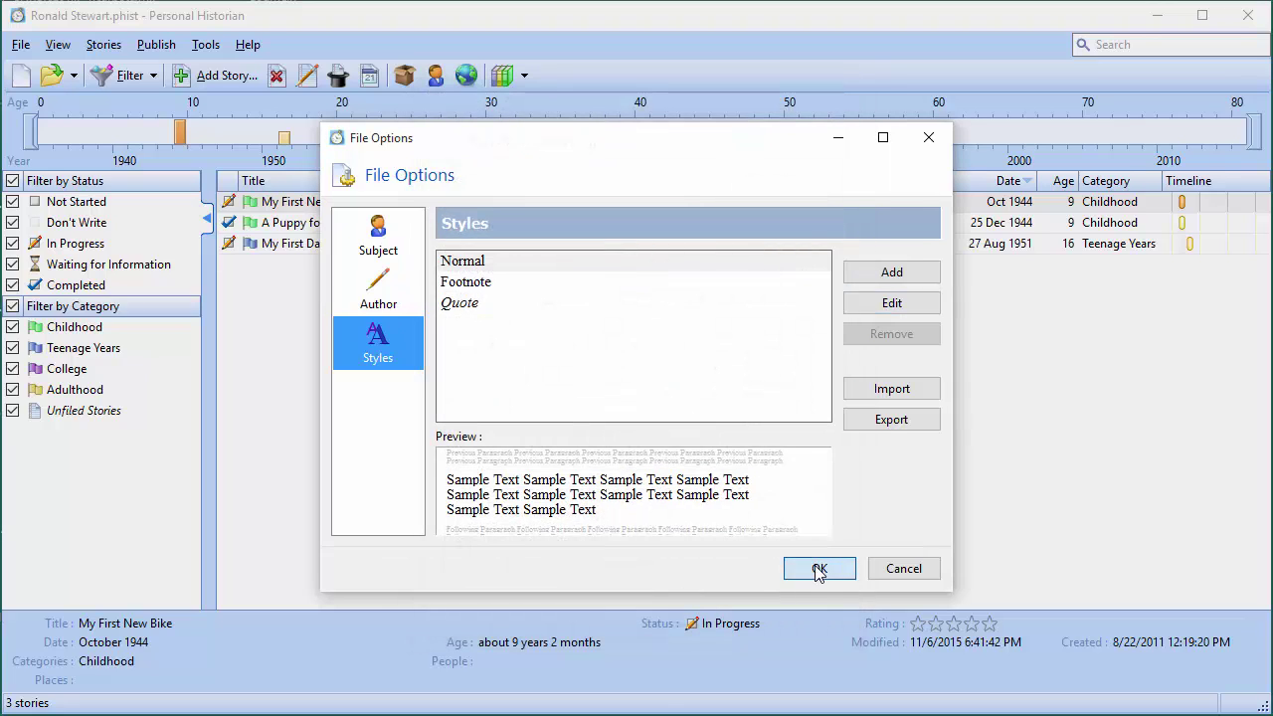
- Open the My First Date story and add the line "The Actual Date" as its own paragraph after the second paragraph
{"action": "double_click", "coordinate": [342, 245]}
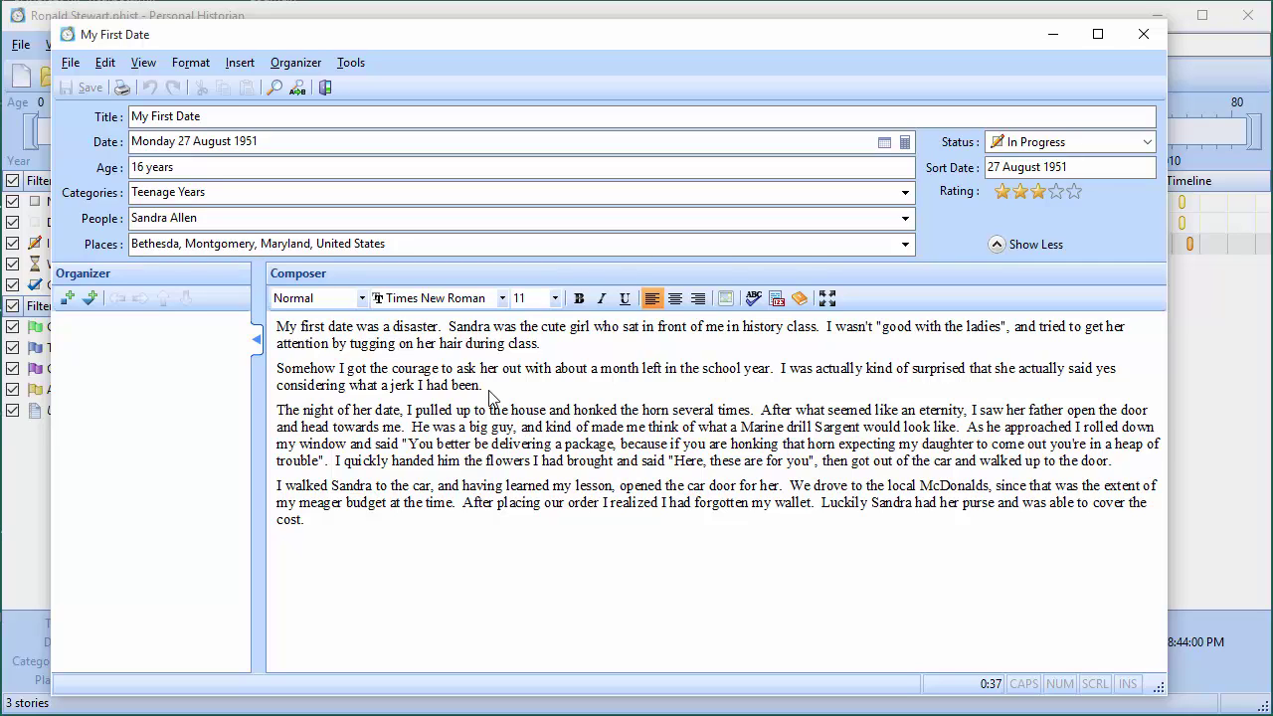
{"action": "left_click", "coordinate": [494, 390]}
{"action": "key", "text": "Return"}
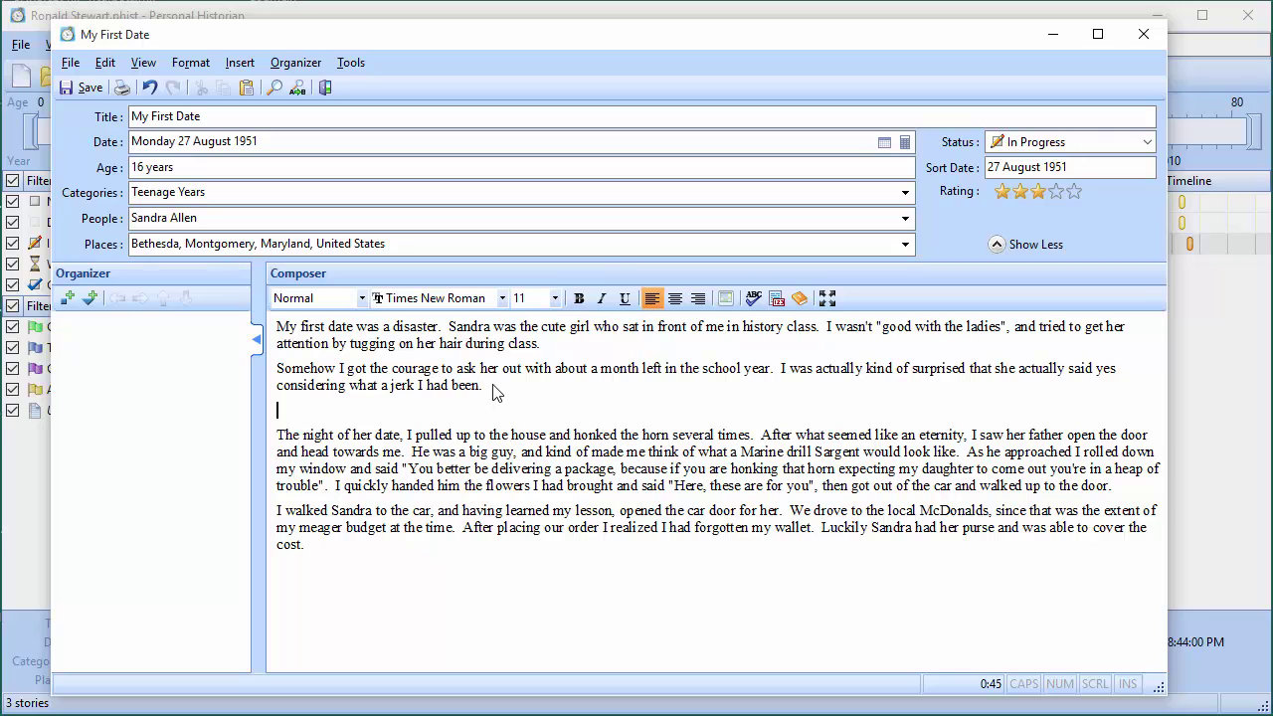
{"action": "type", "text": "The Actual Date"}
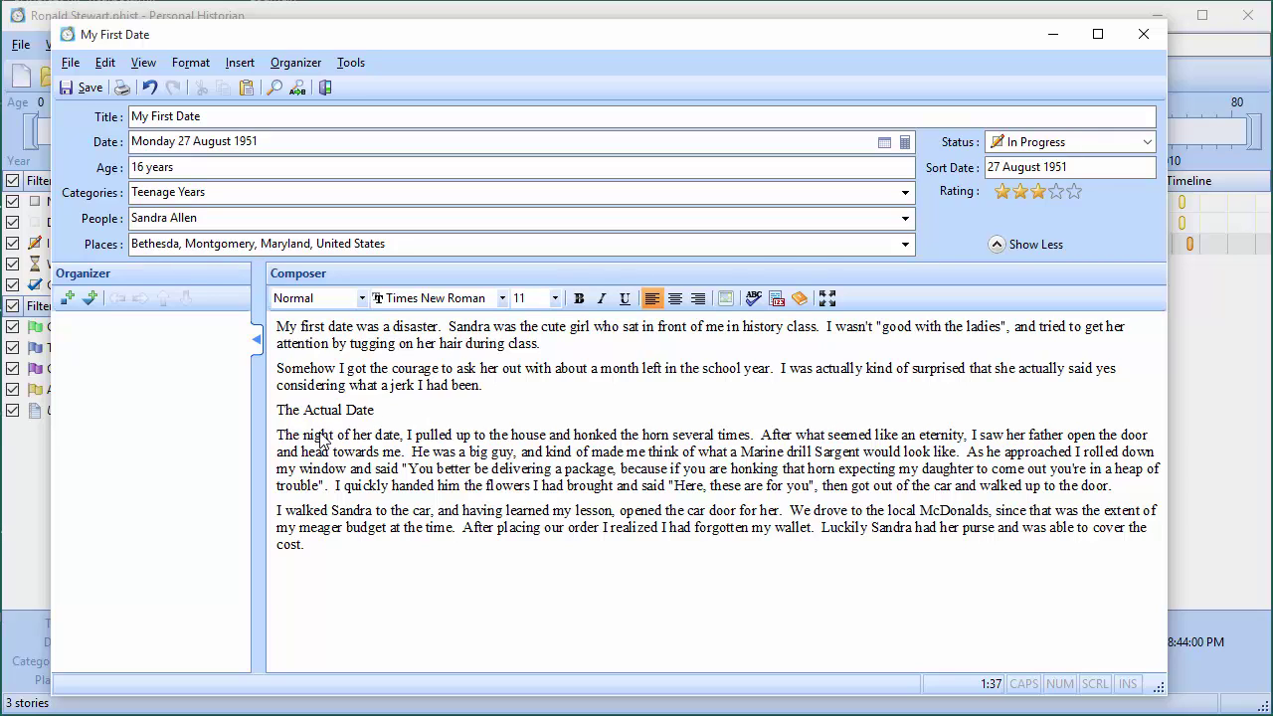
- Start a new text style from the story's style editor, naming it Header and setting its font to Arial
{"action": "left_click", "coordinate": [361, 299]}
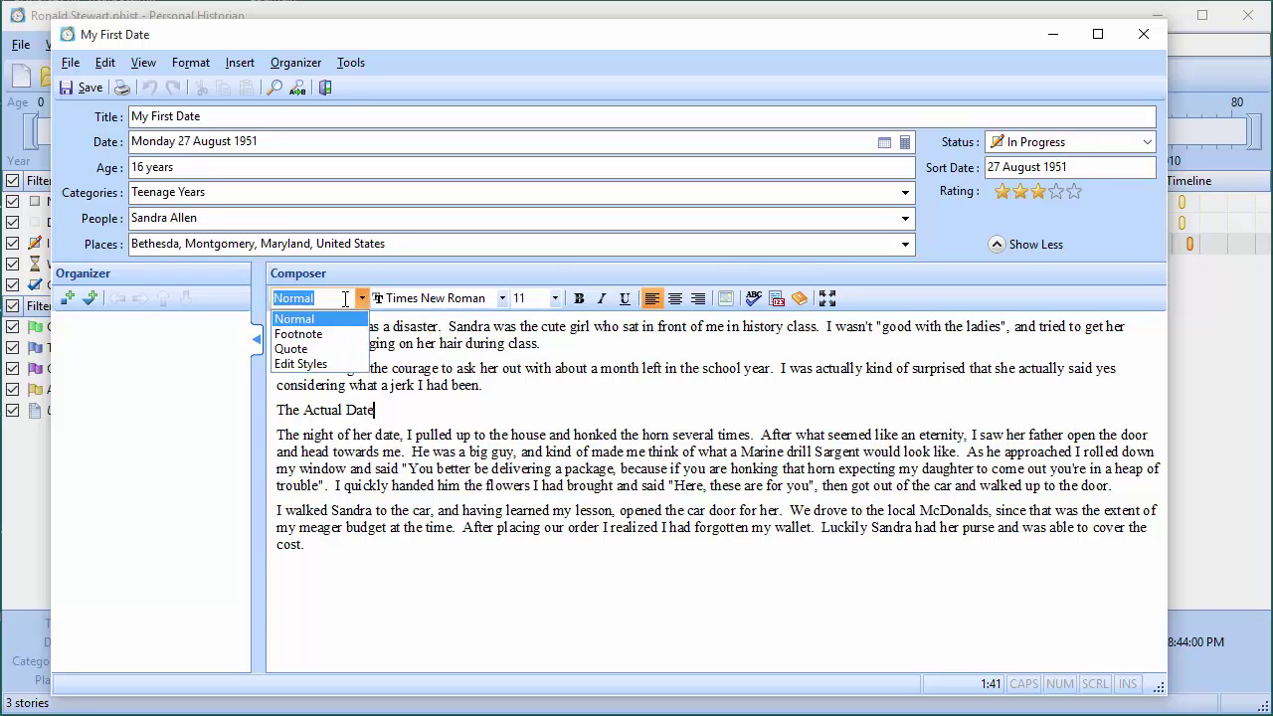
{"action": "left_click", "coordinate": [304, 366]}
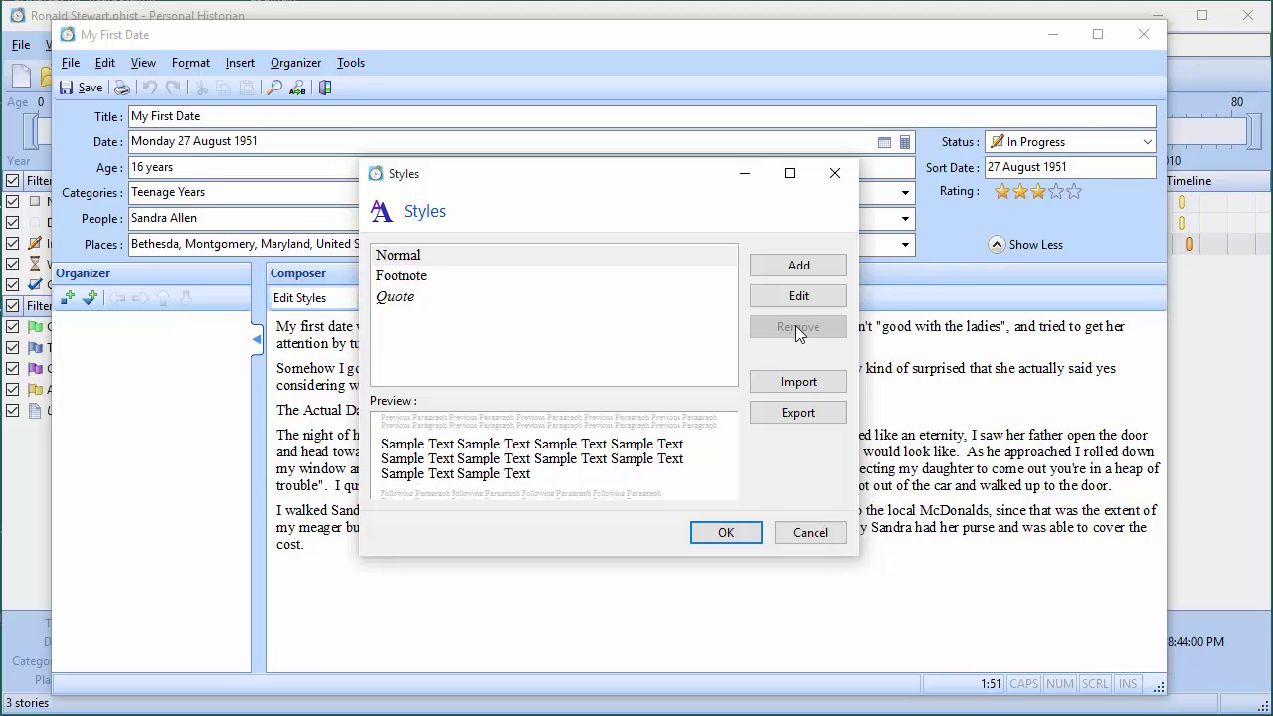
{"action": "left_click", "coordinate": [786, 271]}
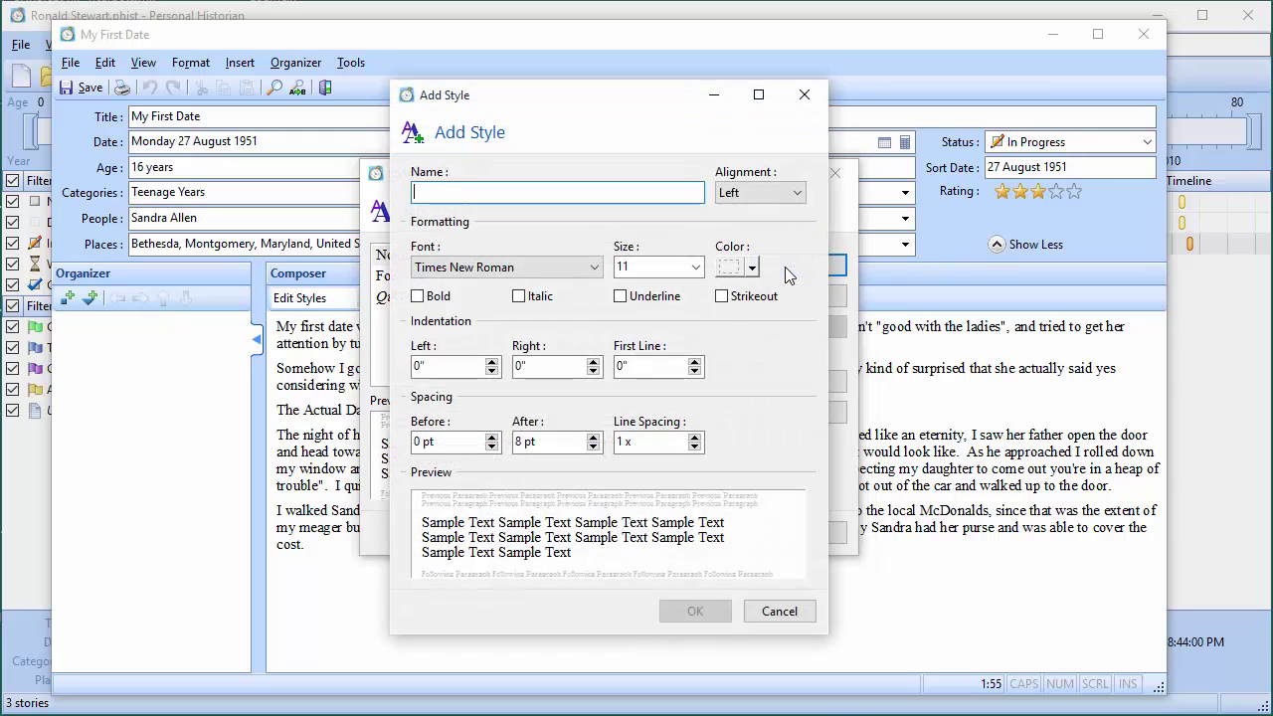
{"action": "type", "text": "Header"}
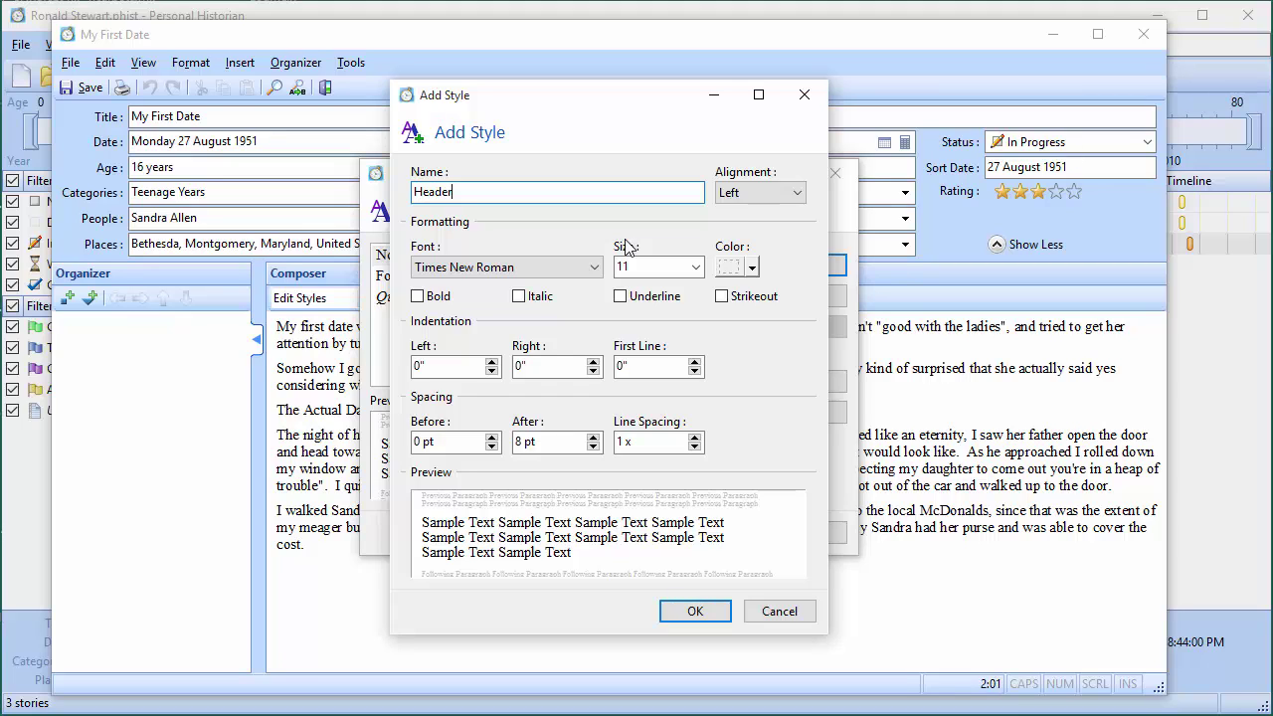
{"action": "left_click", "coordinate": [569, 268]}
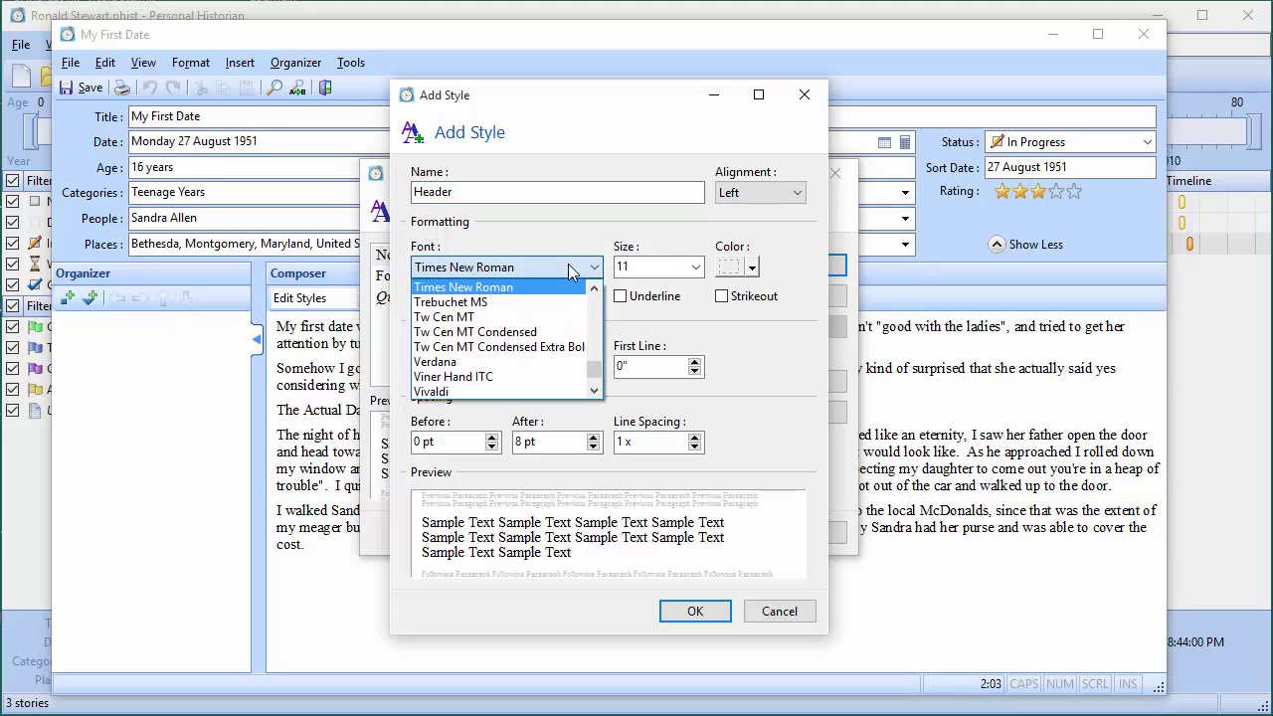
{"action": "type", "text": "ar"}
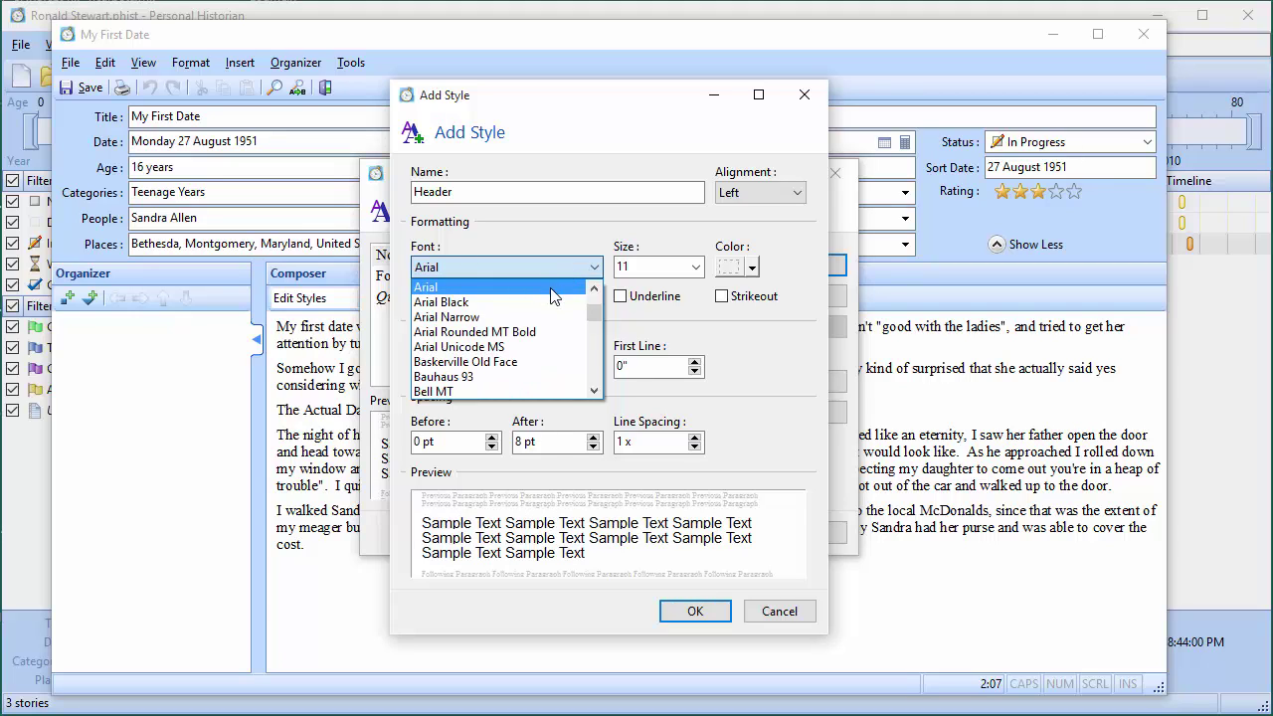
{"action": "key", "text": "Return"}
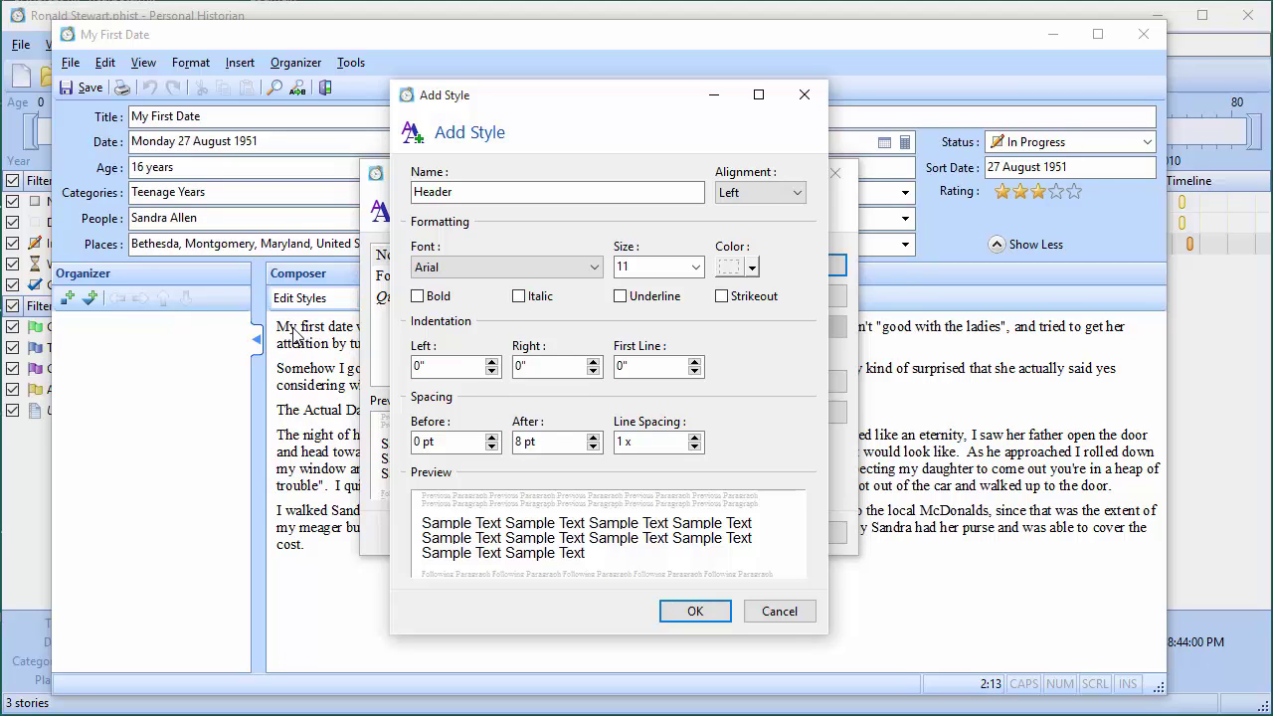
- Set the new Header style to size 12 and bold, and save it to the style list
{"action": "left_click", "coordinate": [695, 266]}
{"action": "left_click", "coordinate": [644, 302]}
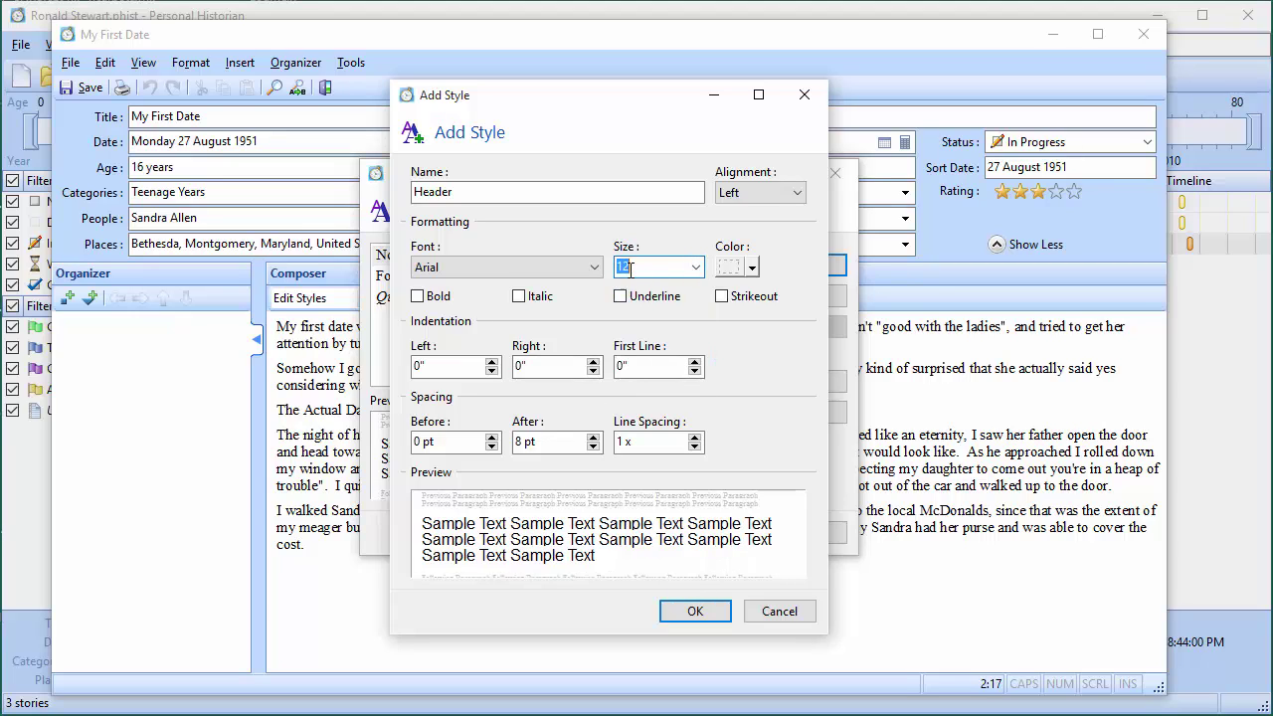
{"action": "left_click", "coordinate": [418, 295]}
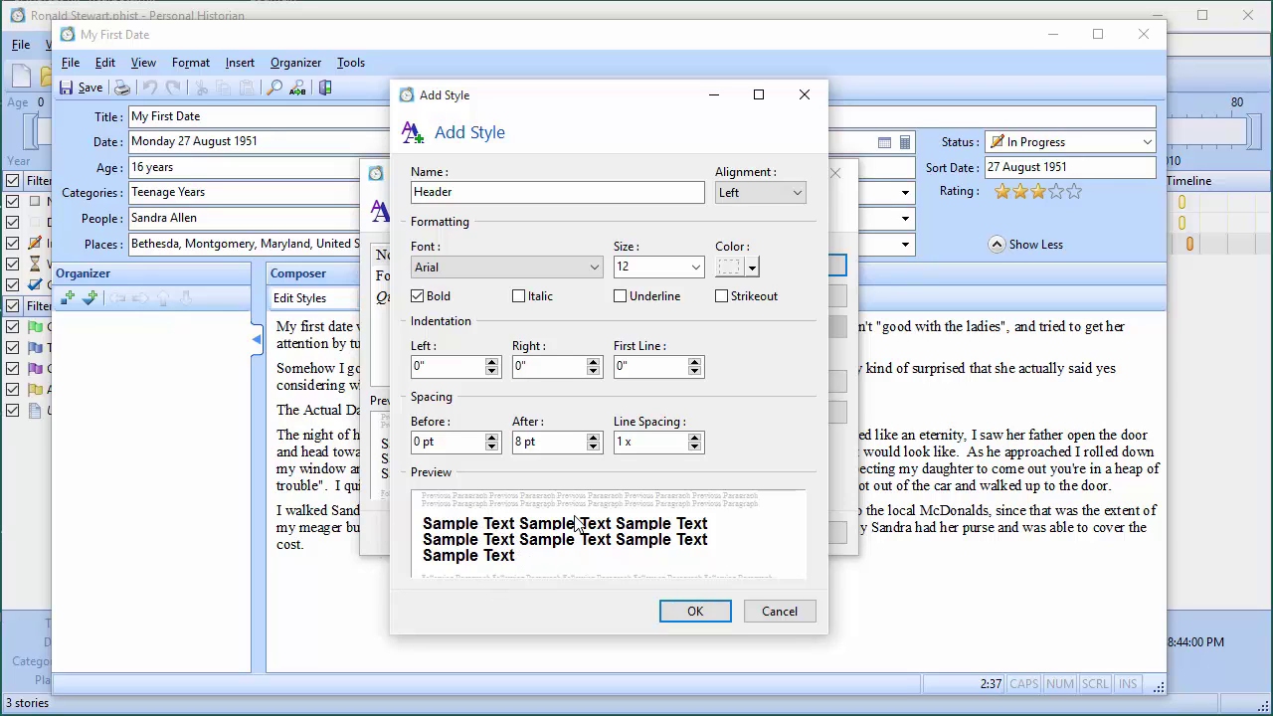
{"action": "left_click", "coordinate": [696, 610]}
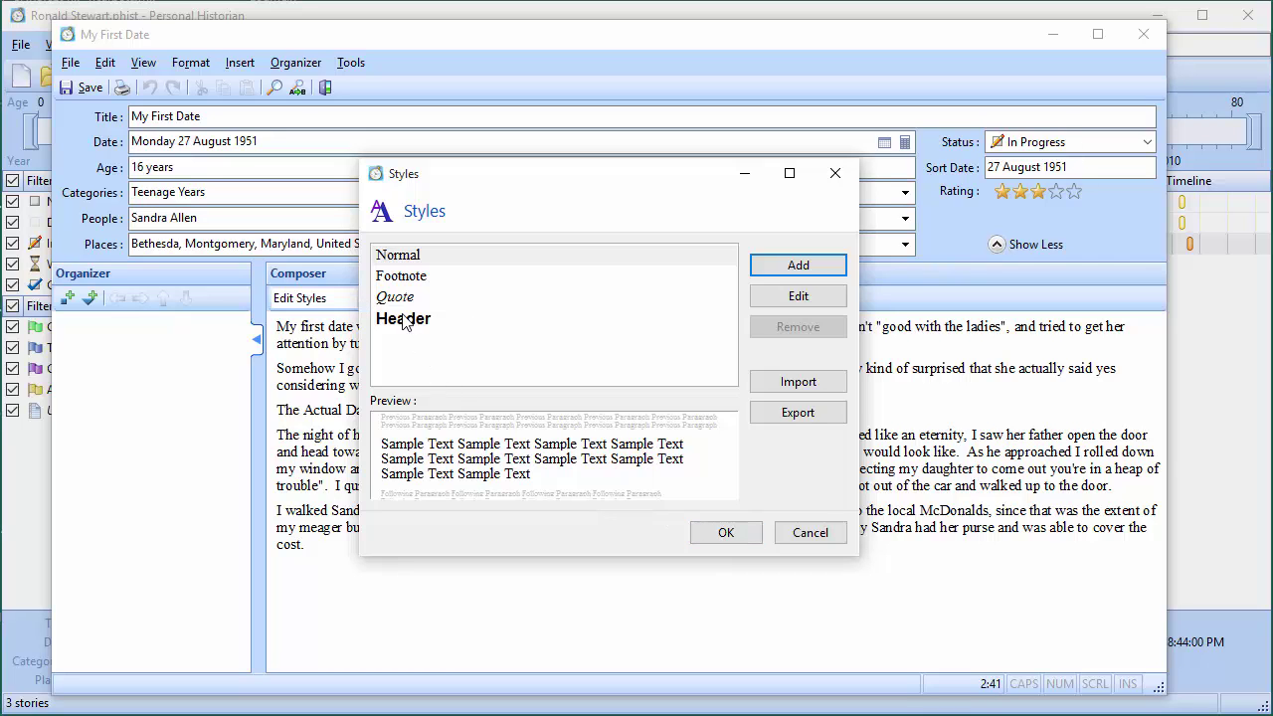
{"action": "left_click", "coordinate": [714, 535]}
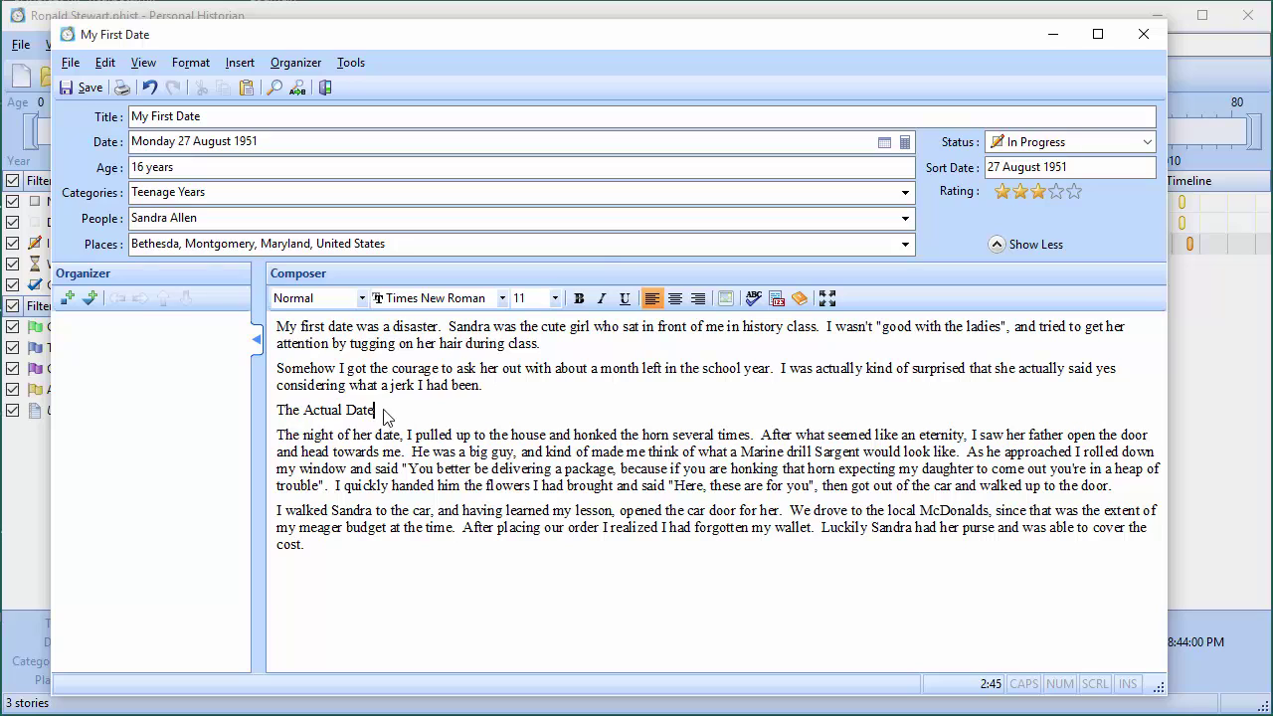
- Apply the Header style to the "The Actual Date" line
{"action": "left_click_drag", "start_coordinate": [378, 414], "coordinate": [278, 417]}
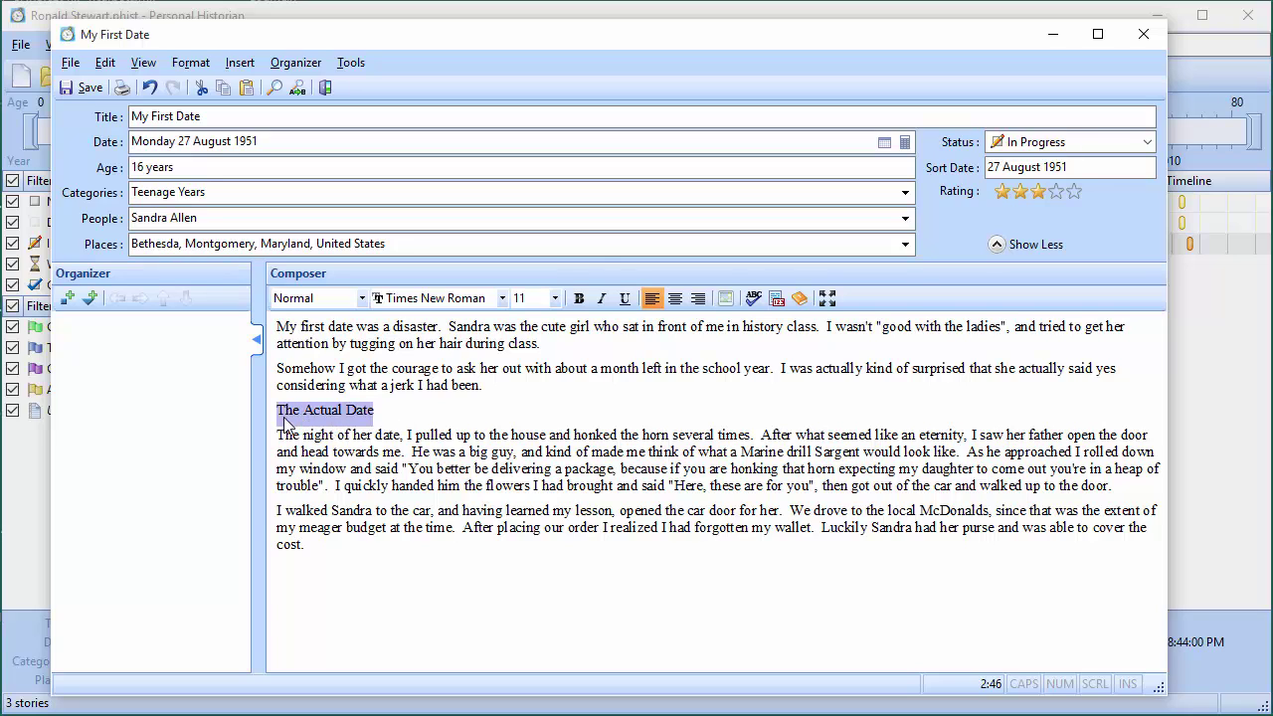
{"action": "left_click", "coordinate": [361, 298]}
{"action": "left_click", "coordinate": [302, 364]}
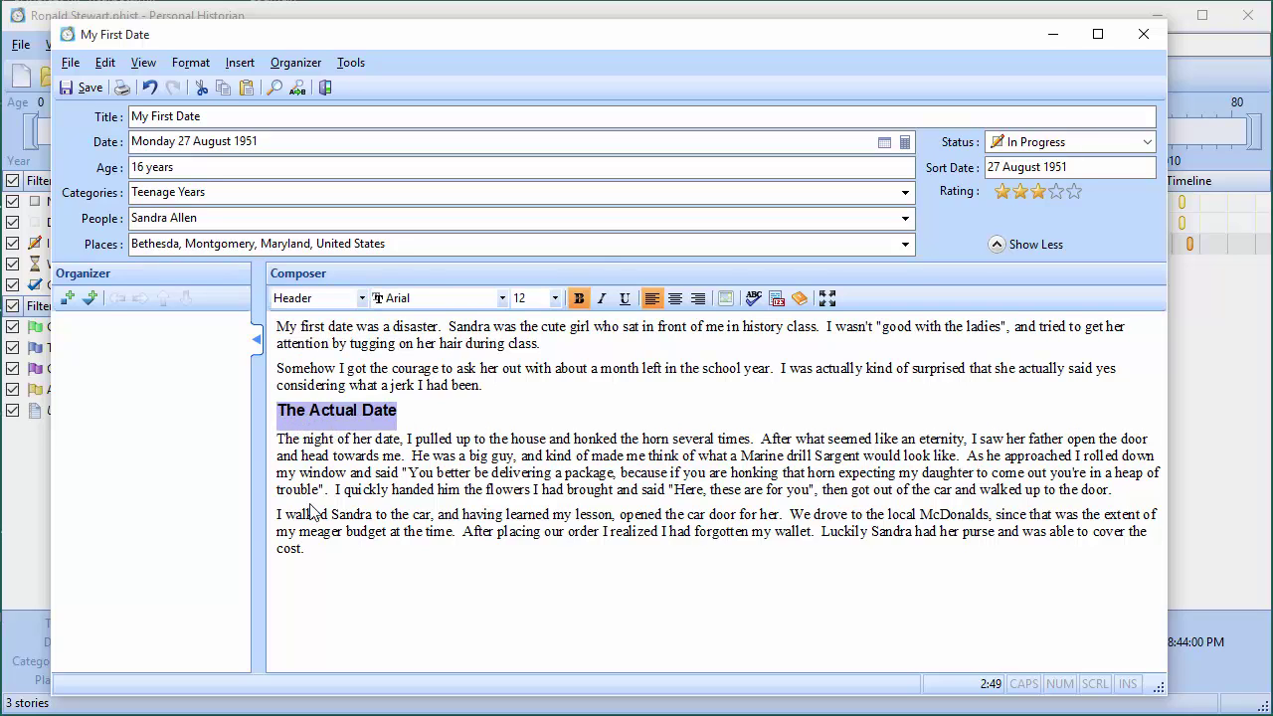
{"action": "left_click", "coordinate": [495, 418]}
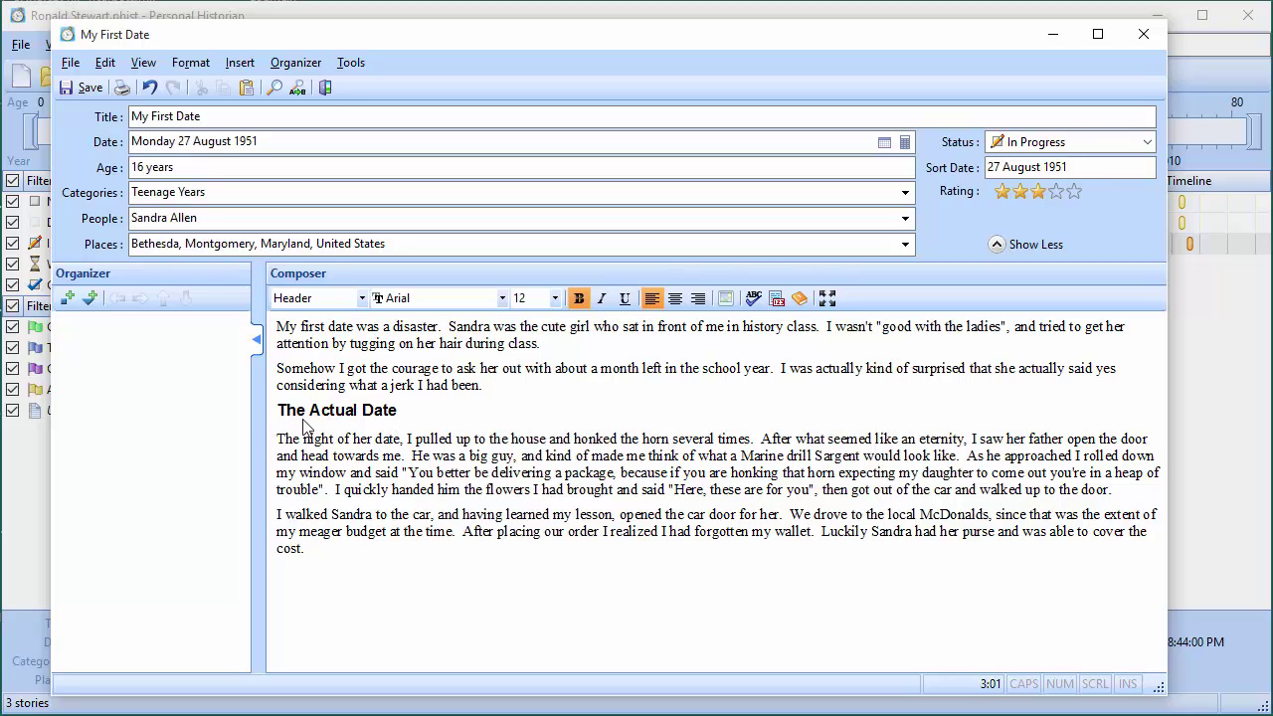
- Edit the Header style's spacing to 0 pt after and 6 pt before, and save the styles
{"action": "left_click", "coordinate": [361, 298]}
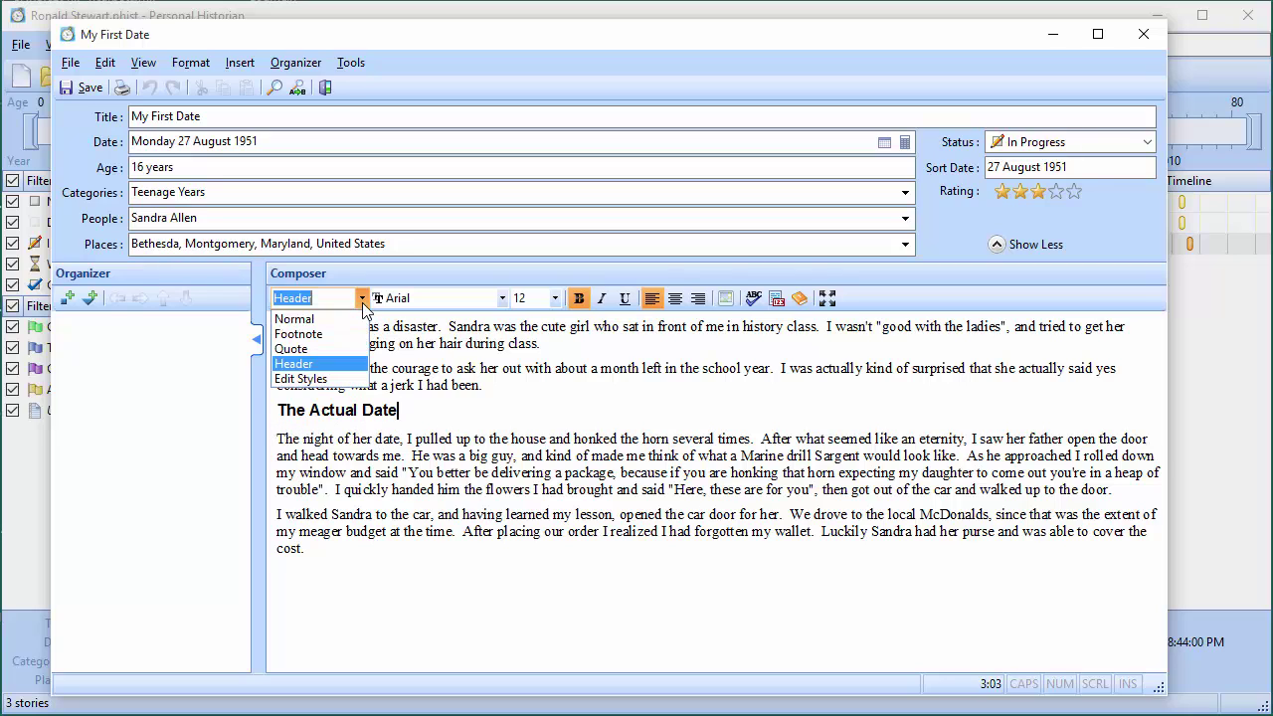
{"action": "left_click", "coordinate": [313, 378]}
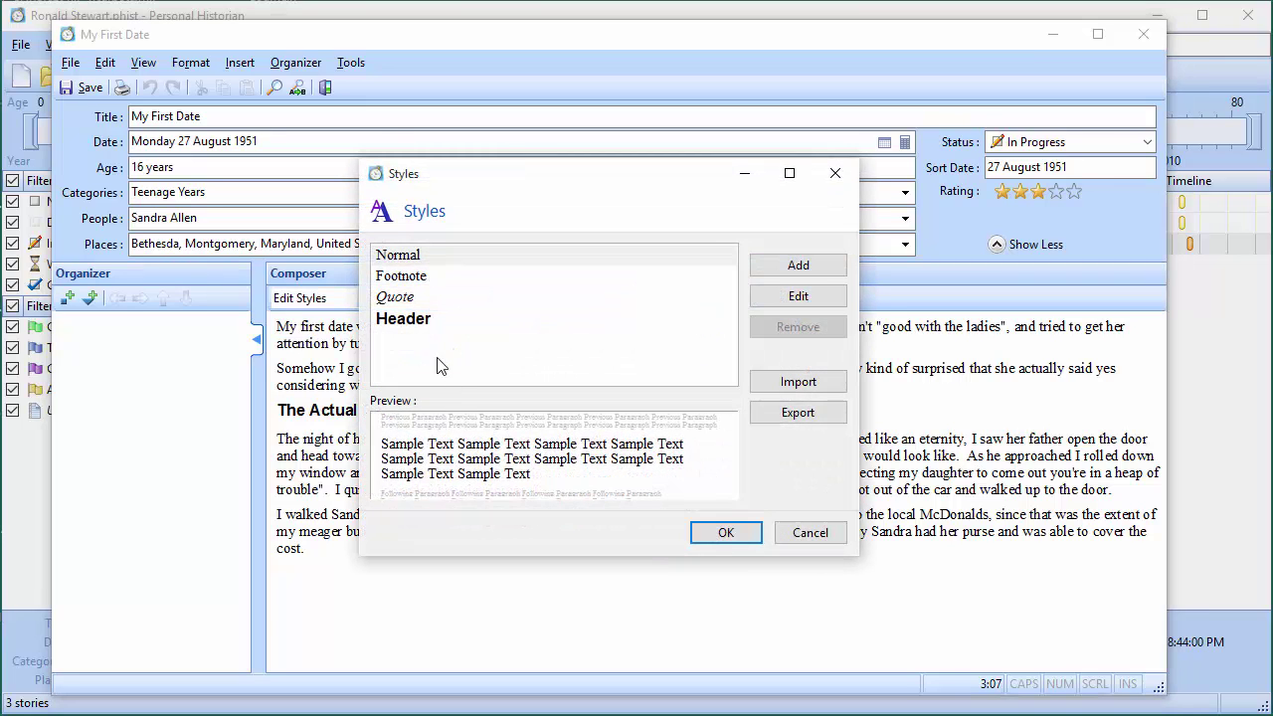
{"action": "left_click", "coordinate": [411, 327]}
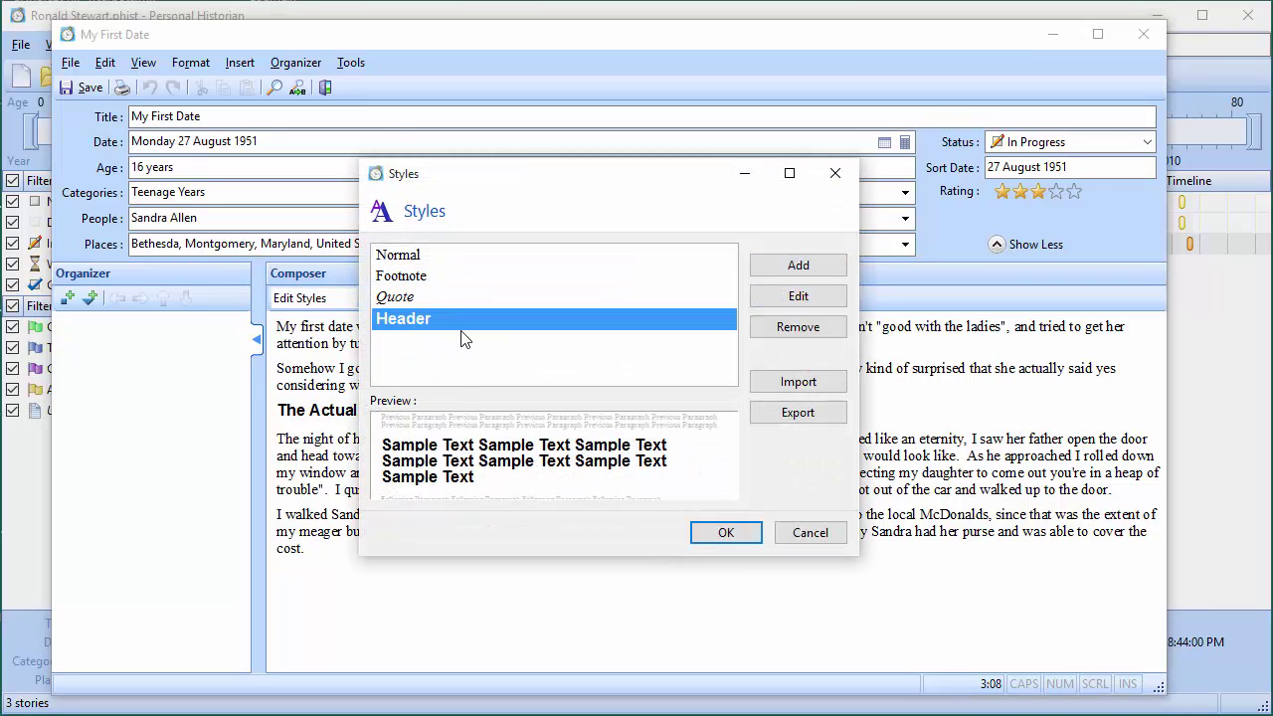
{"action": "left_click", "coordinate": [800, 301]}
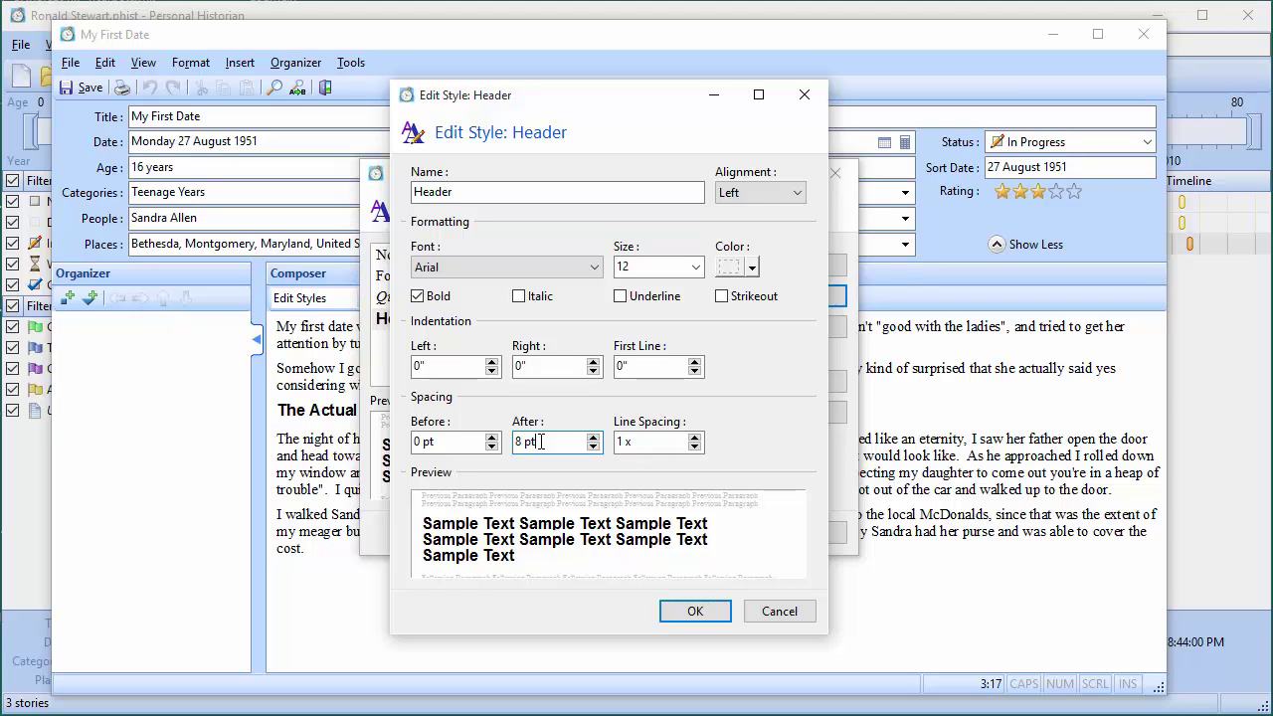
{"action": "double_click", "coordinate": [512, 441]}
{"action": "type", "text": "0"}
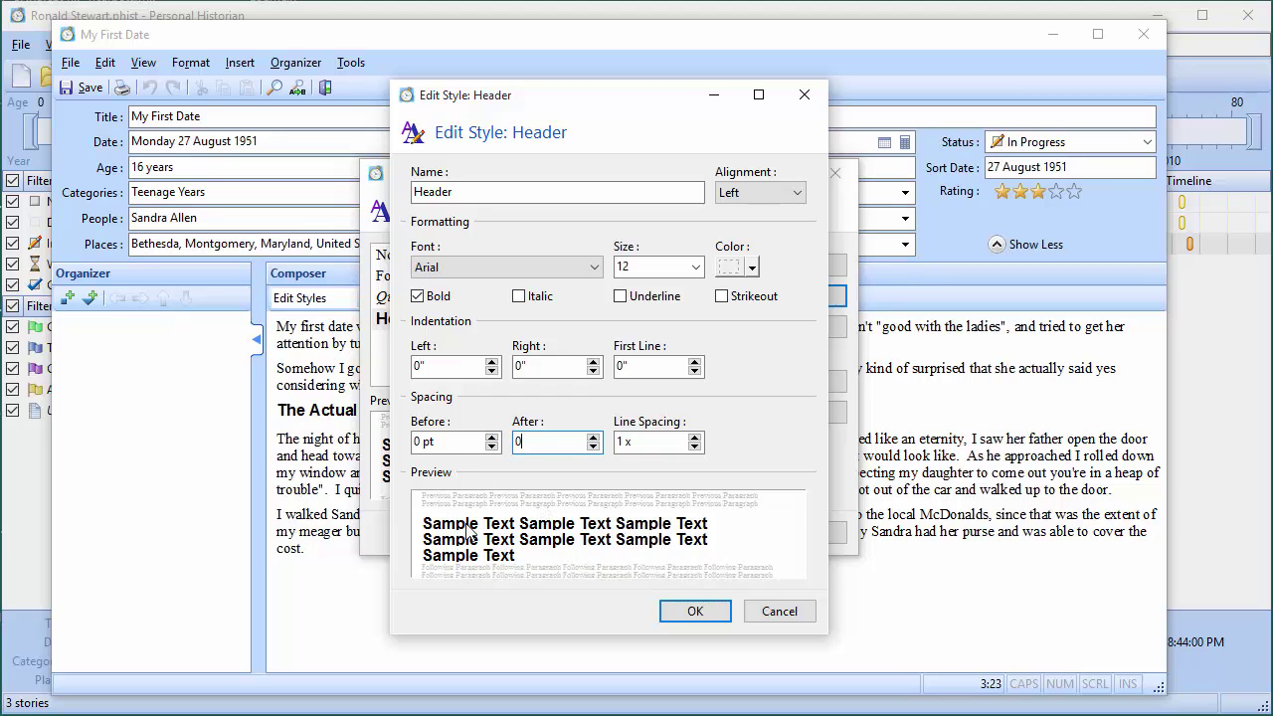
{"action": "left_click", "coordinate": [428, 442]}
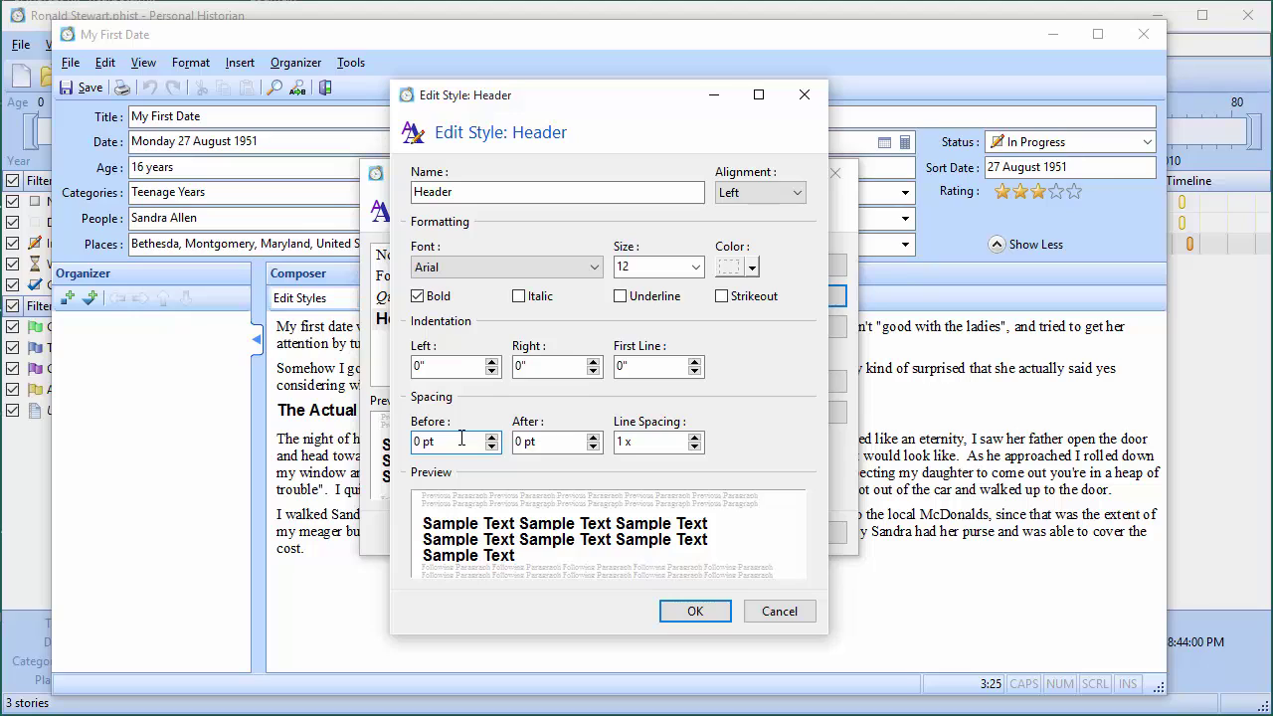
{"action": "type", "text": "6"}
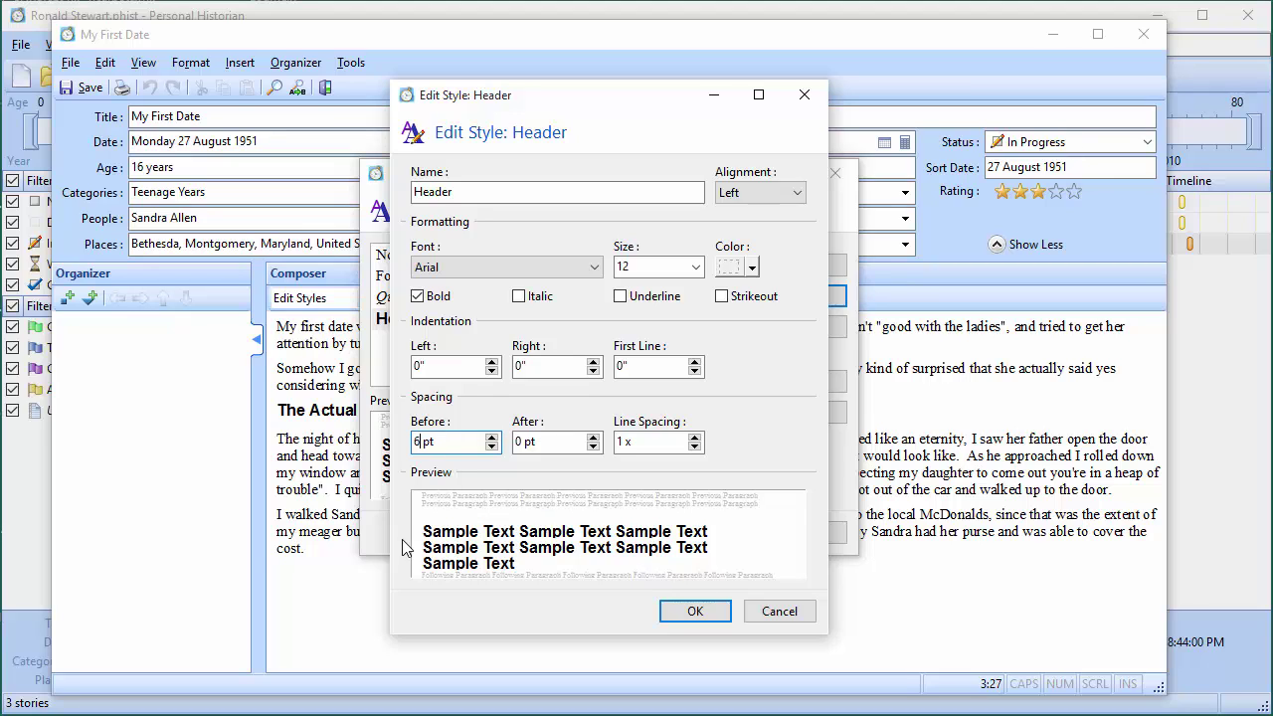
{"action": "left_click", "coordinate": [691, 613]}
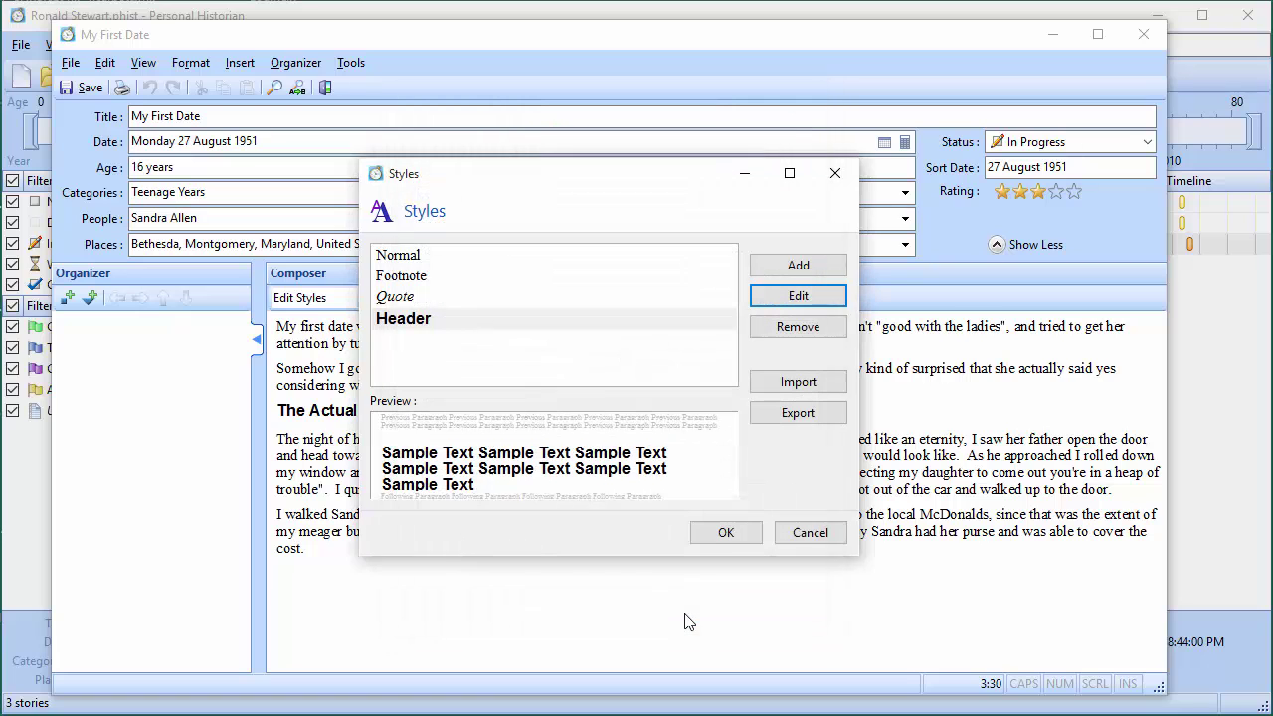
{"action": "left_click", "coordinate": [722, 540]}
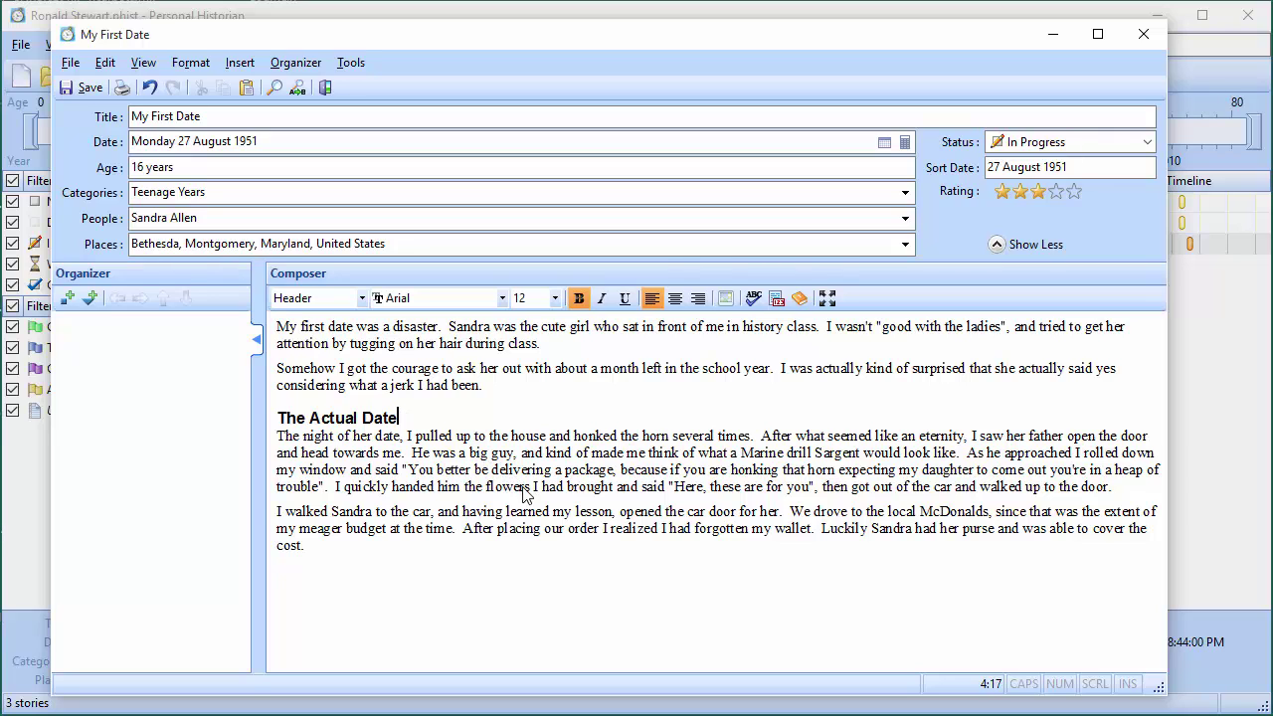
- Copy the father's quote starting "You better be delivering a package" into a new paragraph before the story's last paragraph
{"action": "left_click", "coordinate": [1126, 491]}
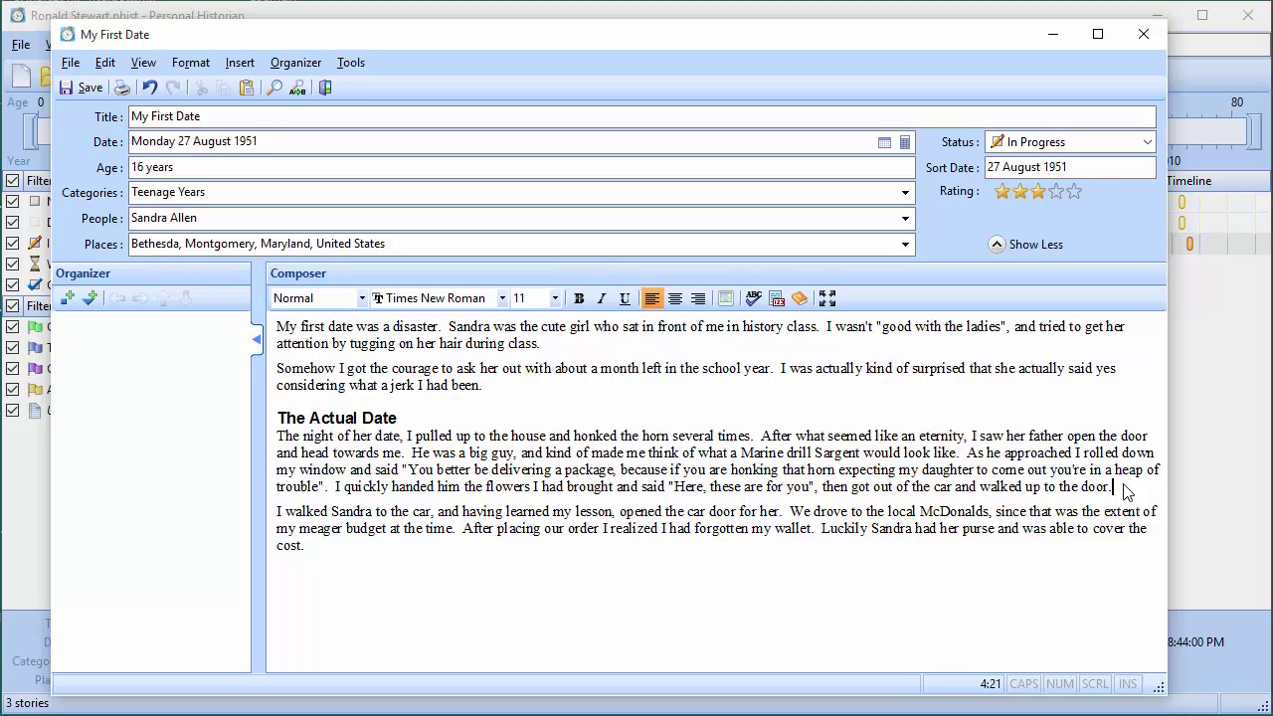
{"action": "key", "text": "Return"}
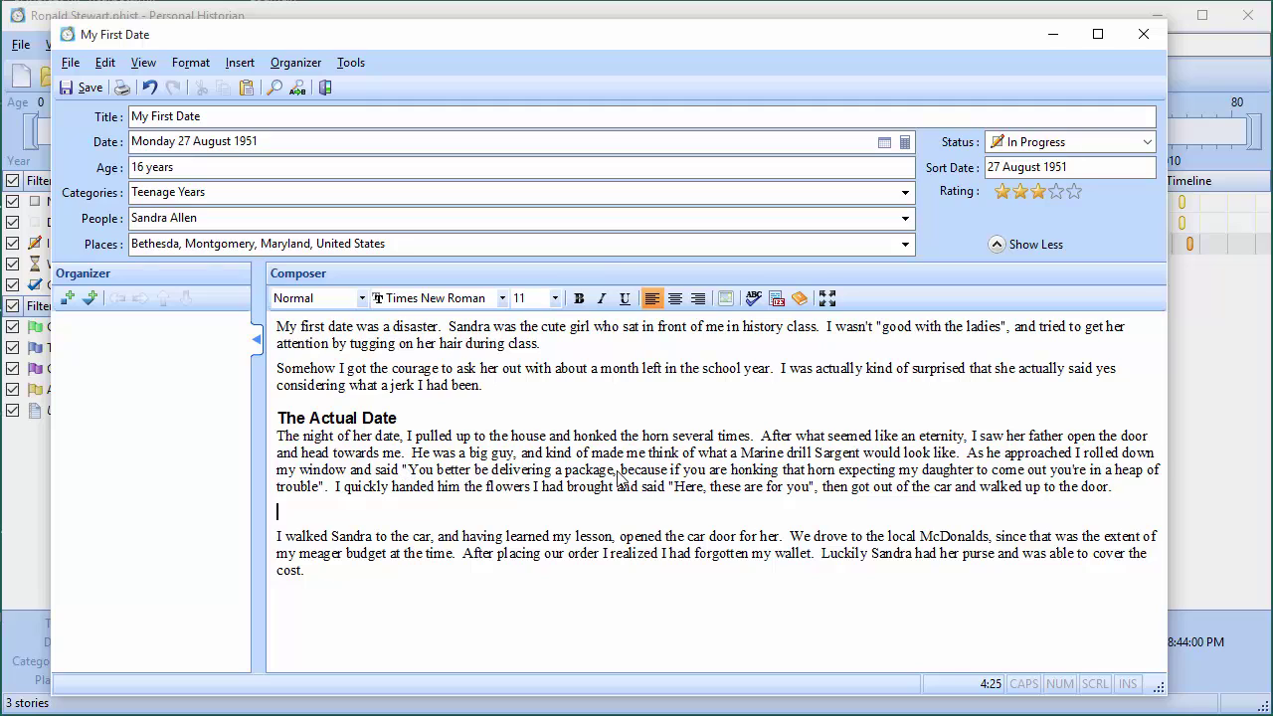
{"action": "left_click", "coordinate": [404, 472]}
{"action": "left_click_drag", "start_coordinate": [403, 472], "coordinate": [328, 487]}
{"action": "key", "text": "ctrl+c"}
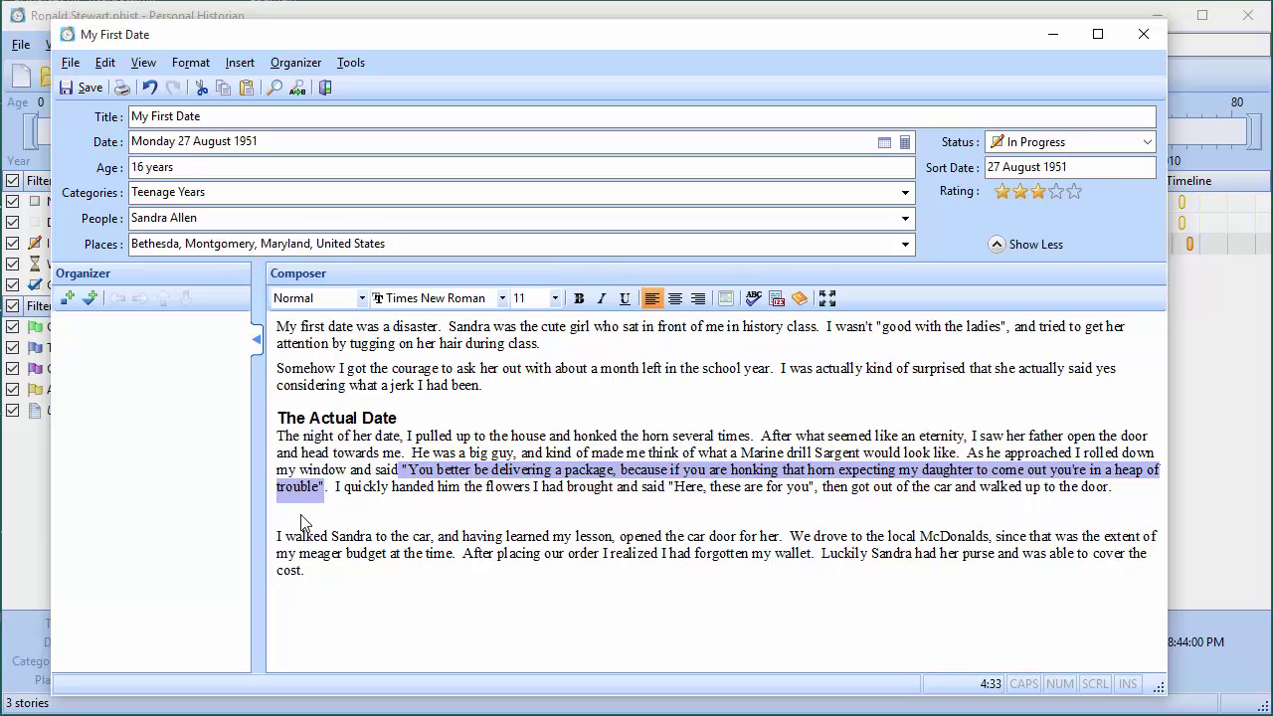
{"action": "left_click", "coordinate": [304, 522]}
{"action": "key", "text": "ctrl+v"}
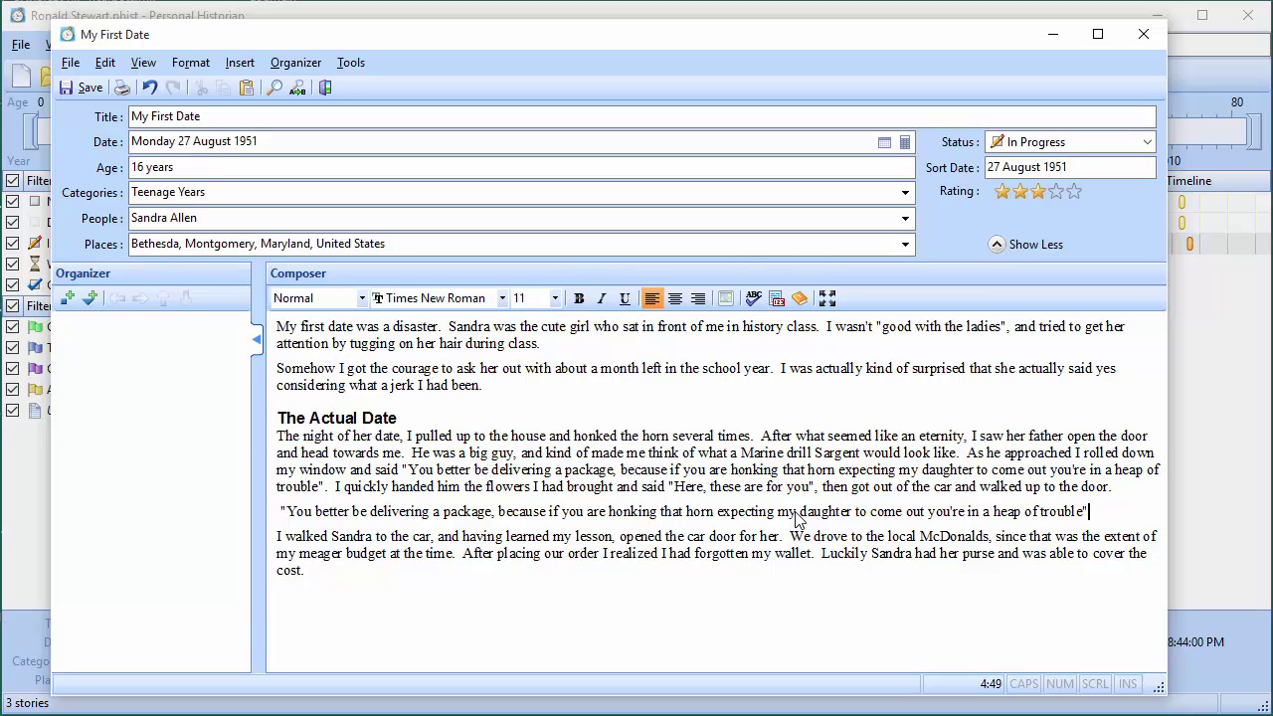
{"action": "key", "text": "Right"}
- Add a new text style named Center Quote with Center alignment
{"action": "left_click", "coordinate": [362, 298]}
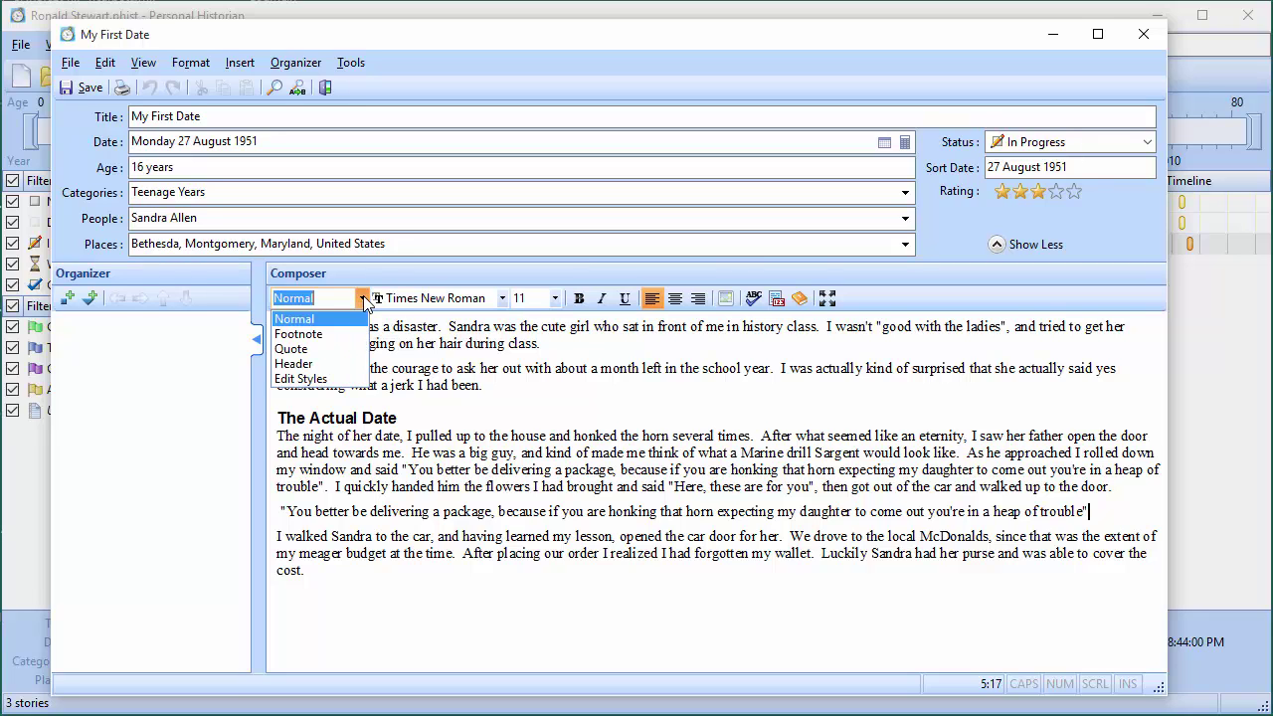
{"action": "left_click", "coordinate": [313, 379]}
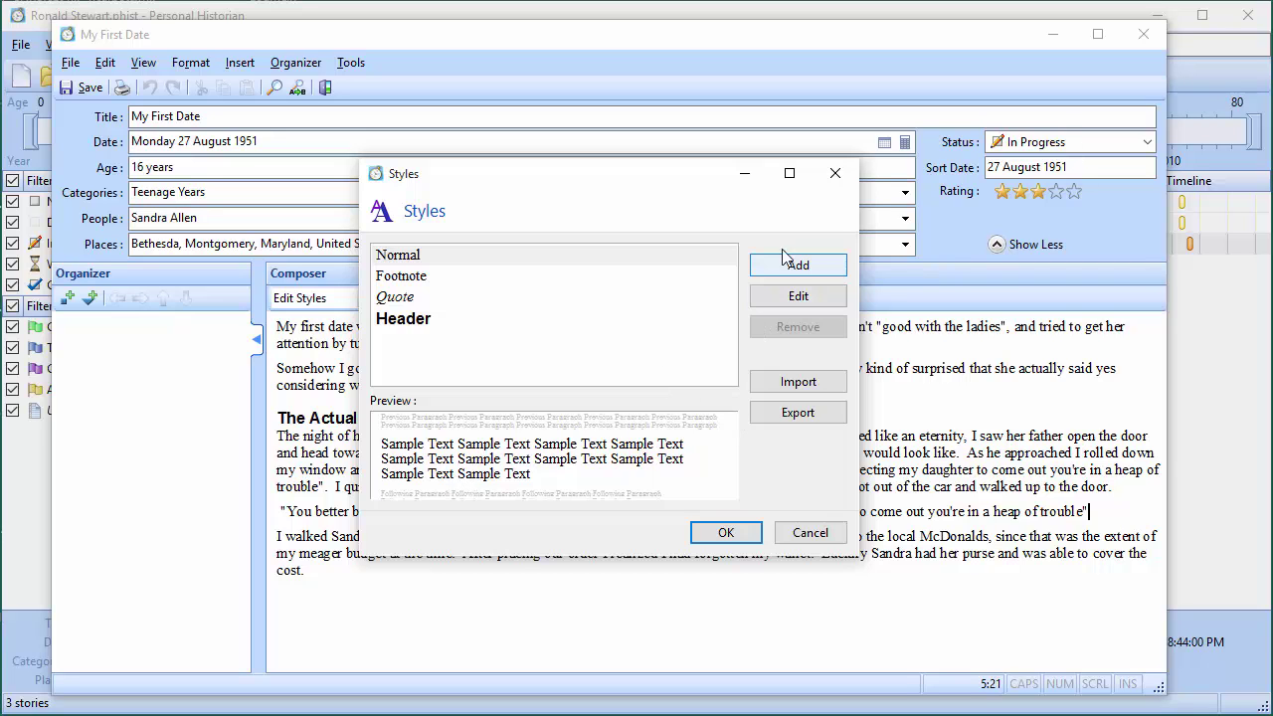
{"action": "left_click", "coordinate": [793, 267]}
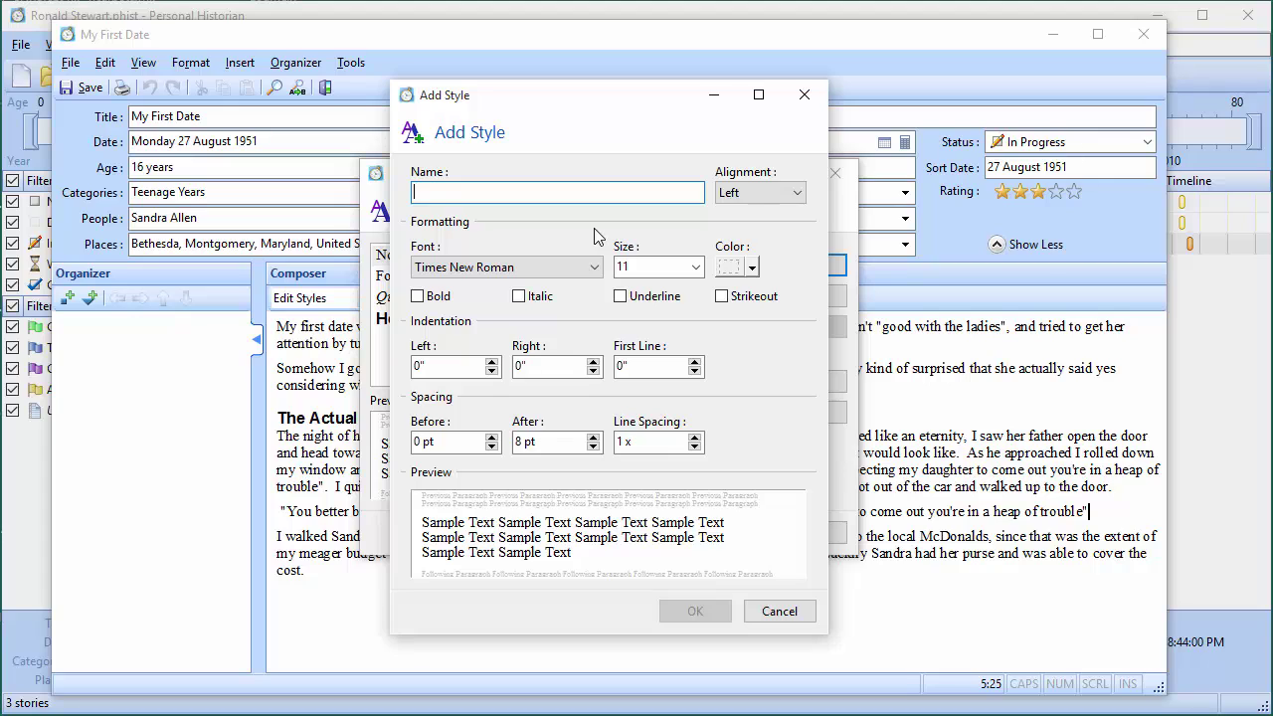
{"action": "type", "text": "Center Quotes"}
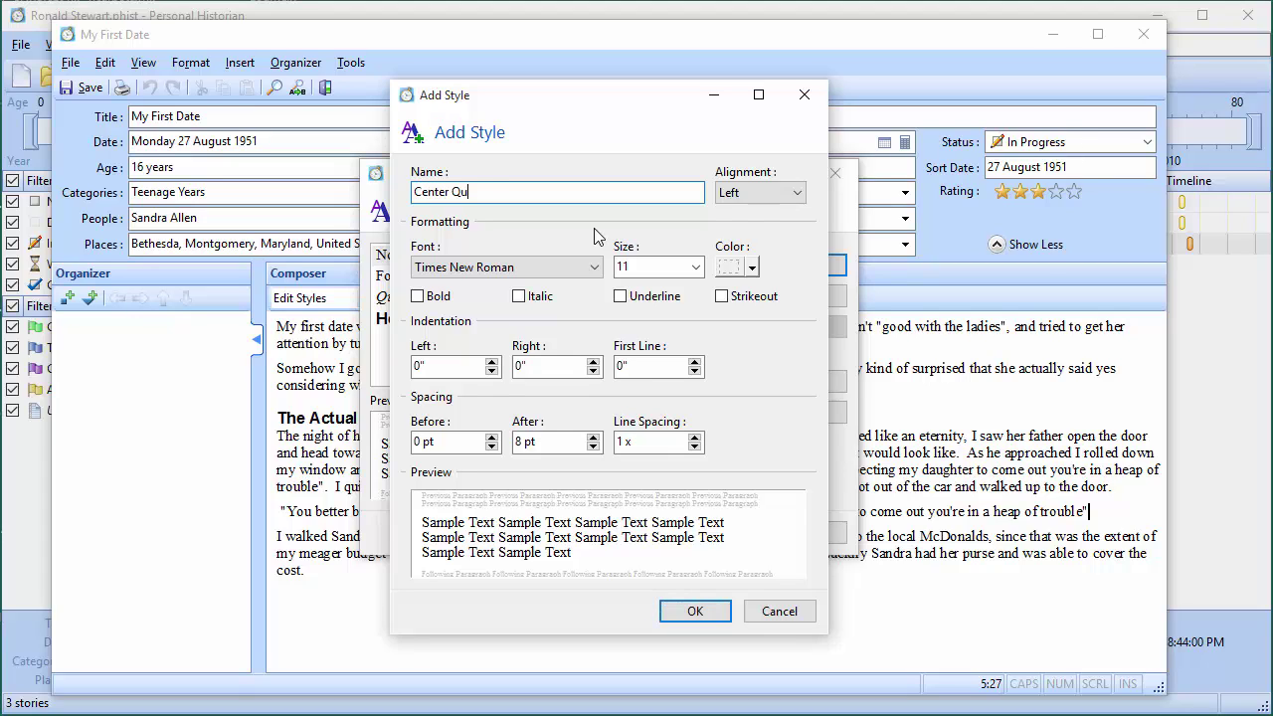
{"action": "key", "text": "BackSpace"}
{"action": "key", "text": "BackSpace"}
{"action": "type", "text": "e"}
{"action": "left_click", "coordinate": [755, 193]}
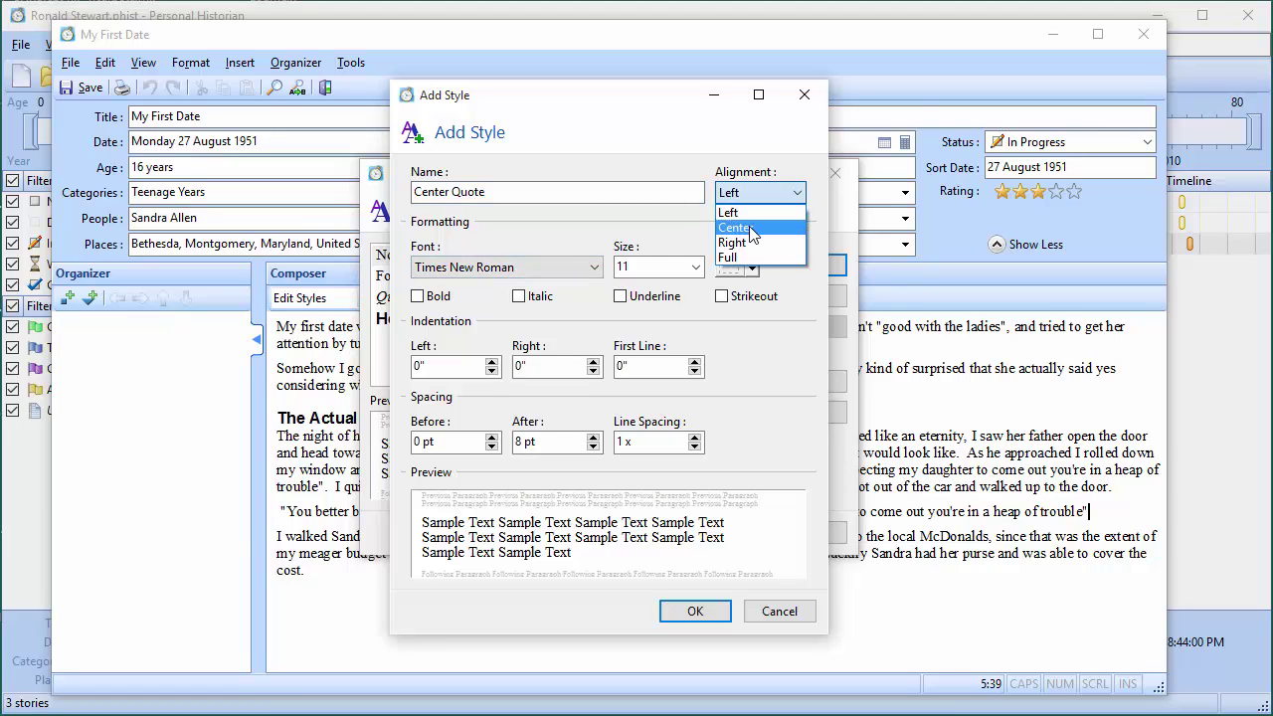
{"action": "left_click", "coordinate": [747, 228]}
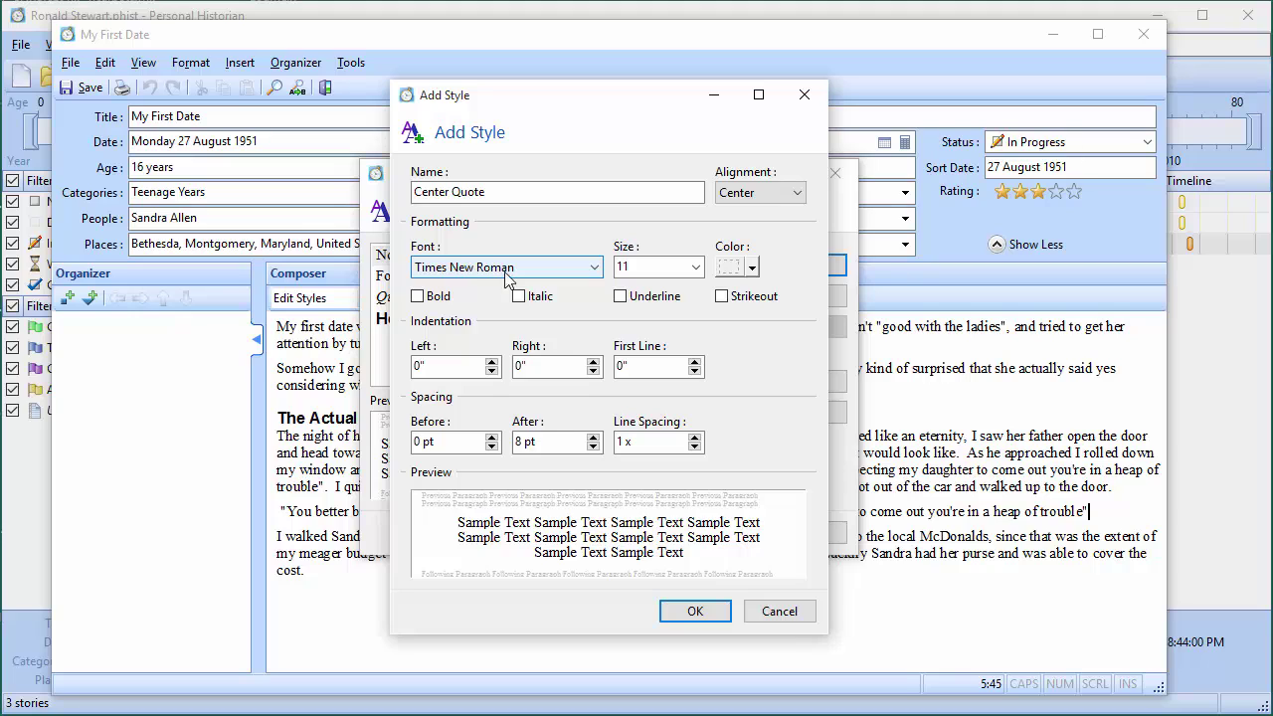
- Set the Center Quote style's font to size 12, bold and italic
{"action": "left_click", "coordinate": [695, 267]}
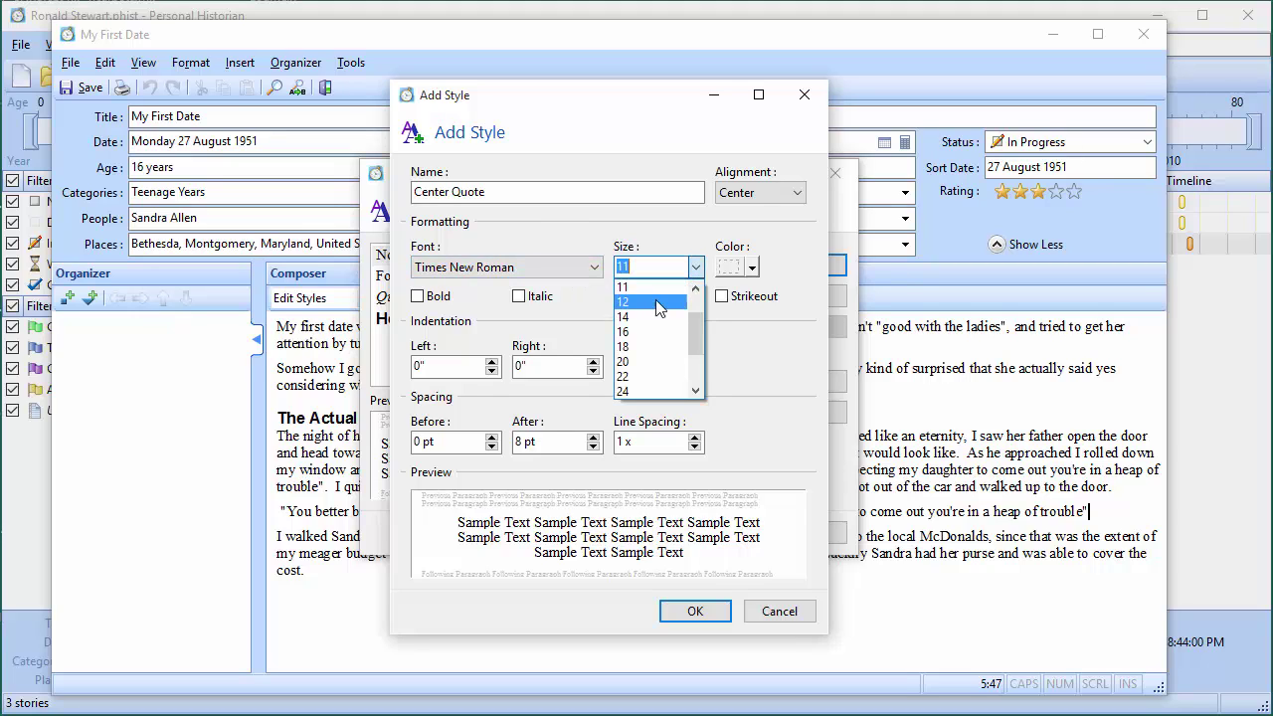
{"action": "left_click", "coordinate": [656, 306]}
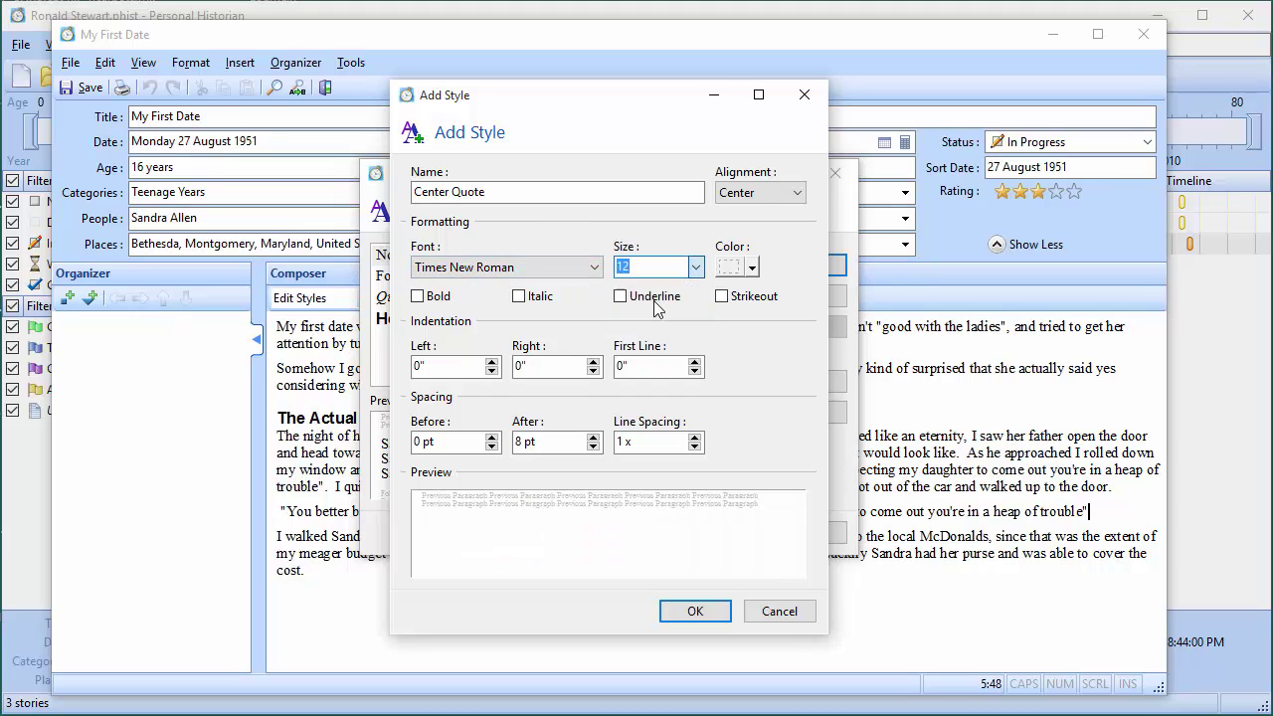
{"action": "left_click", "coordinate": [416, 301]}
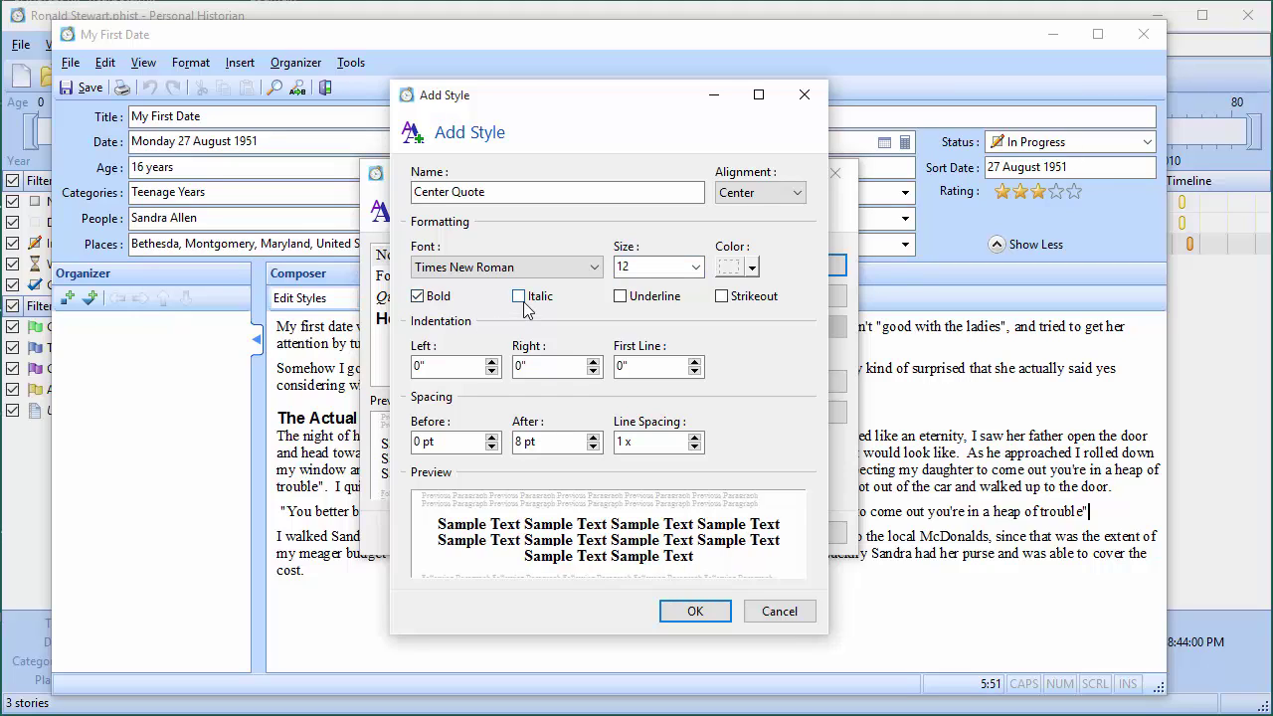
{"action": "left_click", "coordinate": [519, 296]}
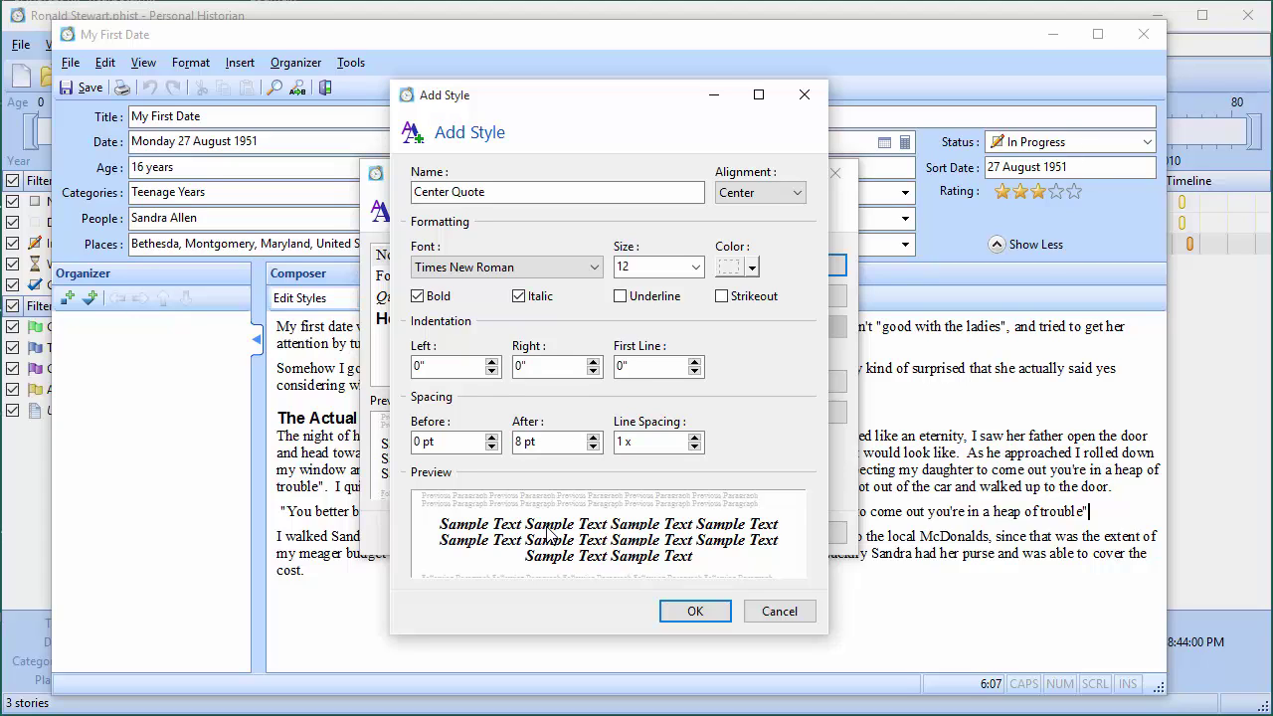
- Set the Center Quote style's left and right indentation to 1.5" each, and save it to the style list
{"action": "left_click", "coordinate": [438, 368]}
{"action": "type", "text": "1.5"}
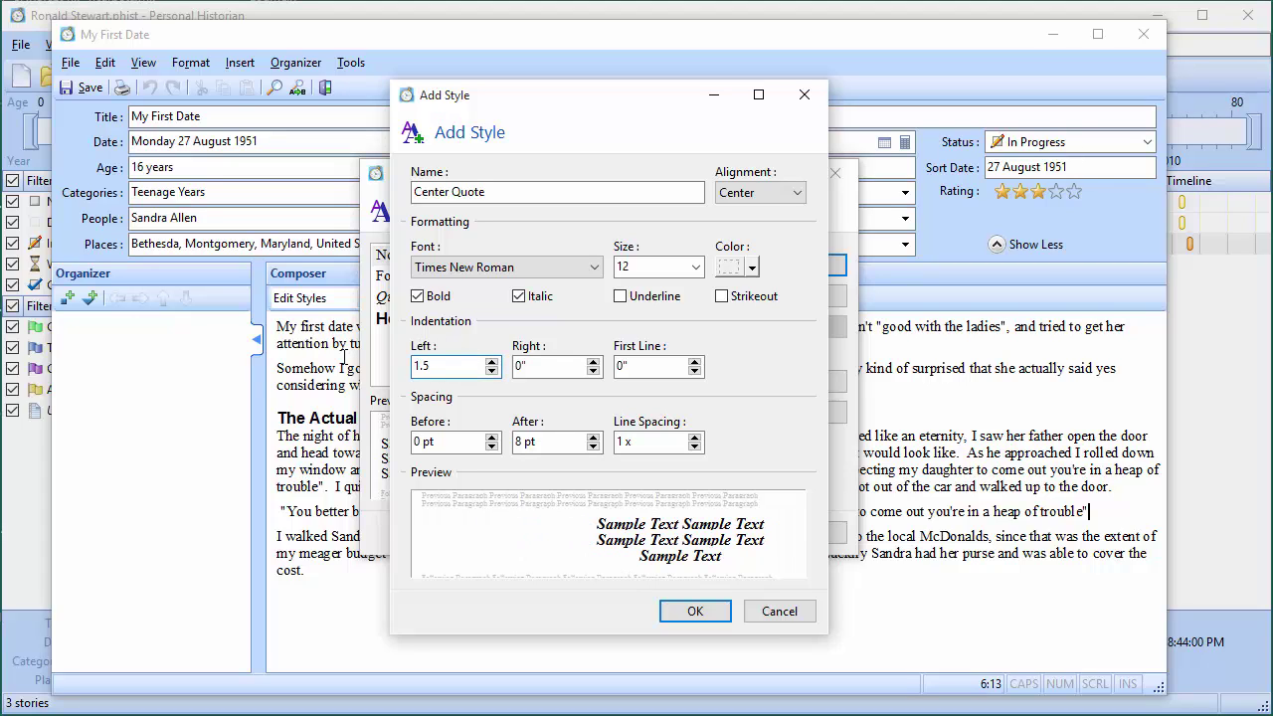
{"action": "key", "text": "Tab"}
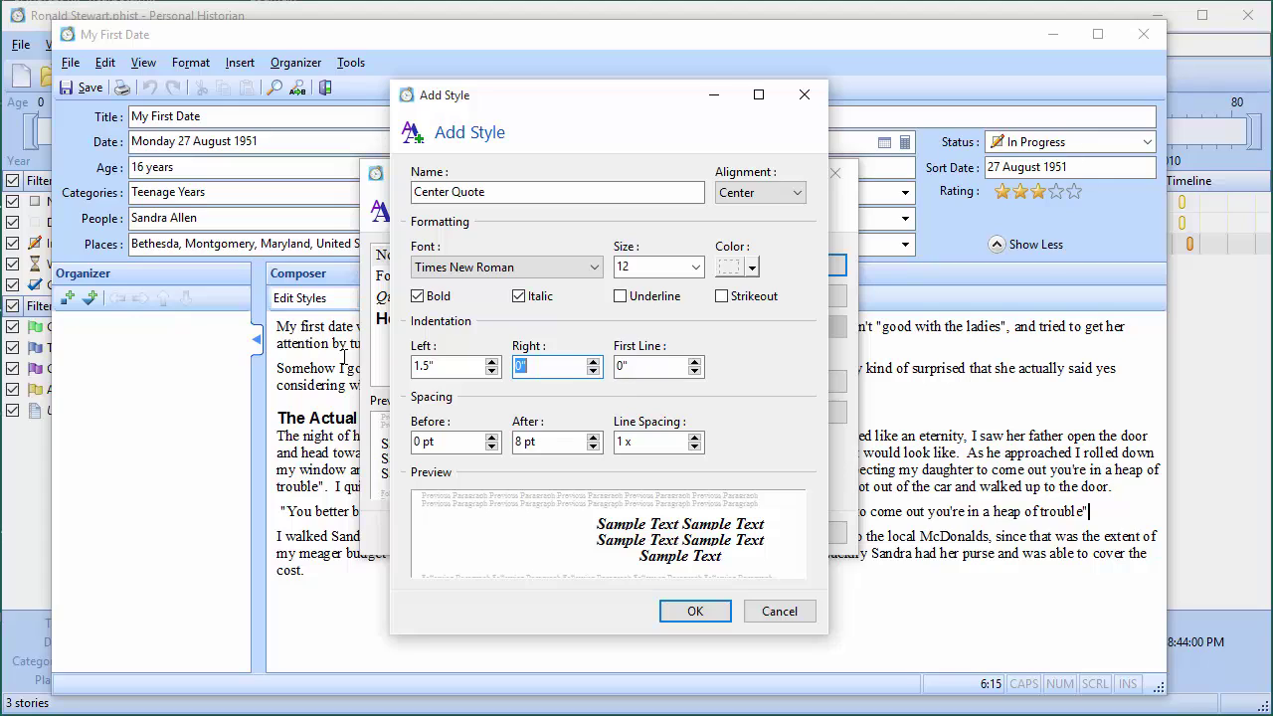
{"action": "type", "text": "1.5"}
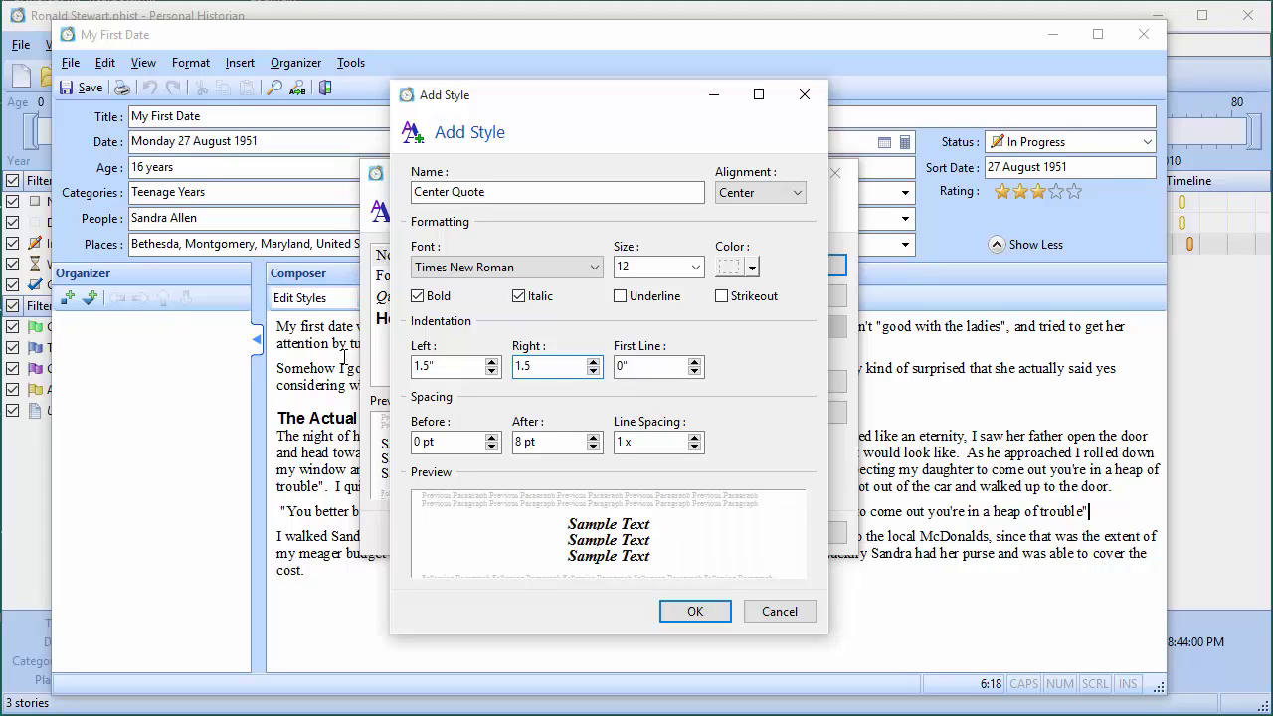
{"action": "key", "text": "Tab"}
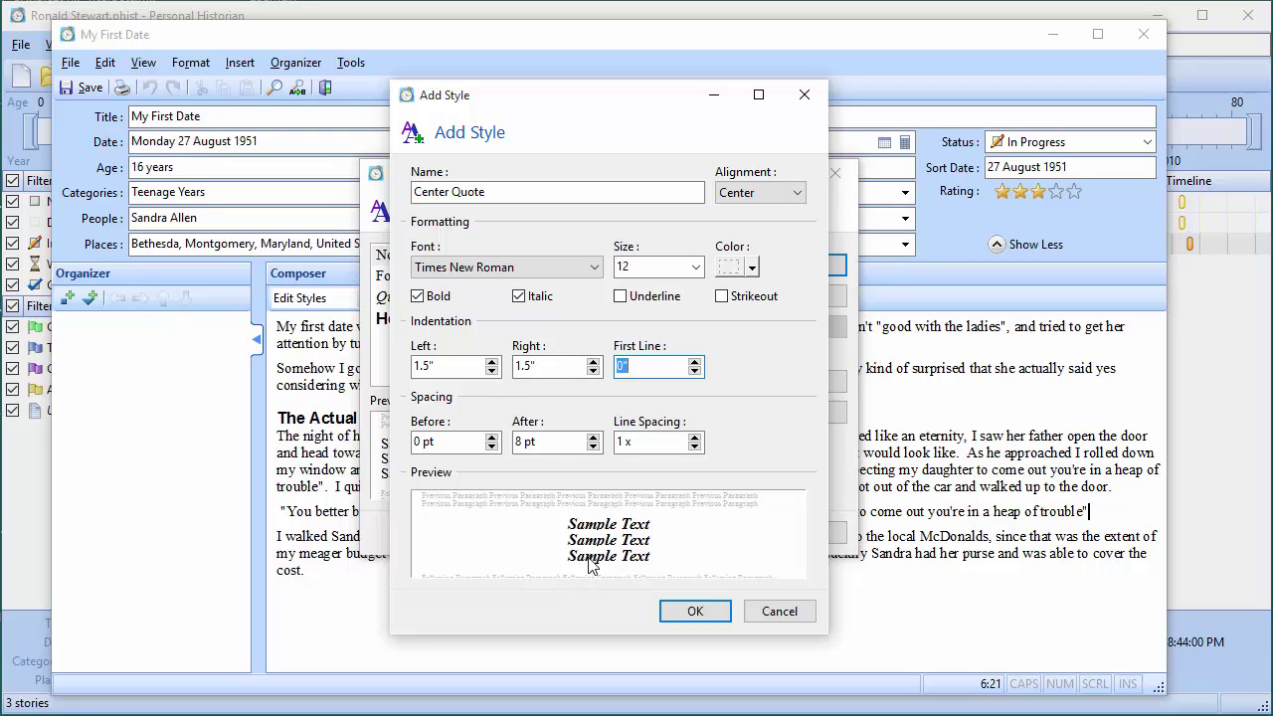
{"action": "left_click", "coordinate": [684, 614]}
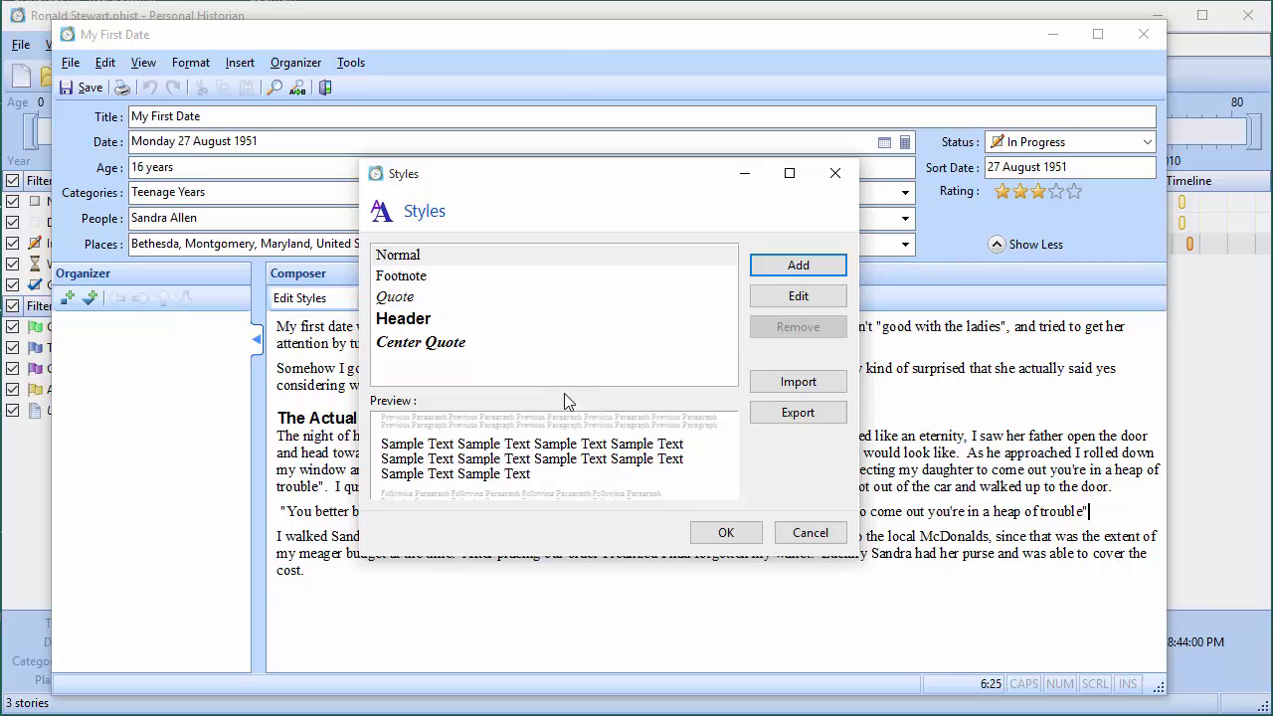
{"action": "left_click", "coordinate": [725, 535]}
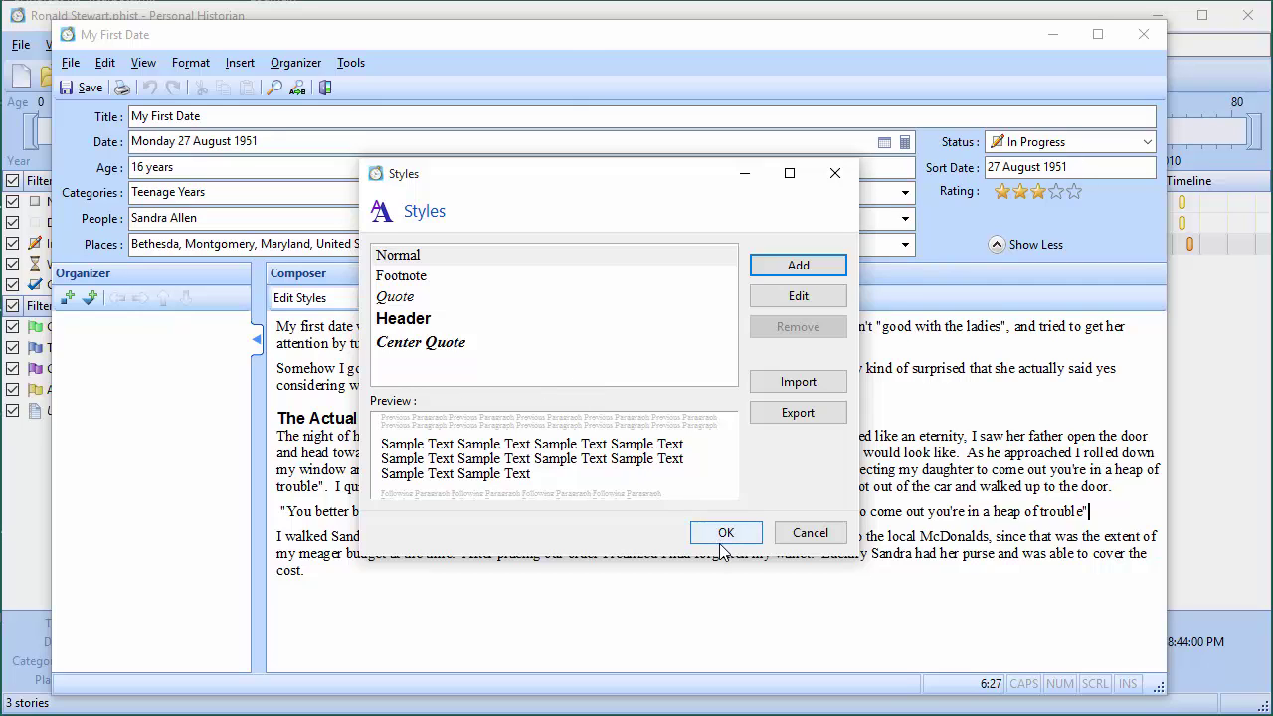
{"action": "left_click", "coordinate": [726, 533]}
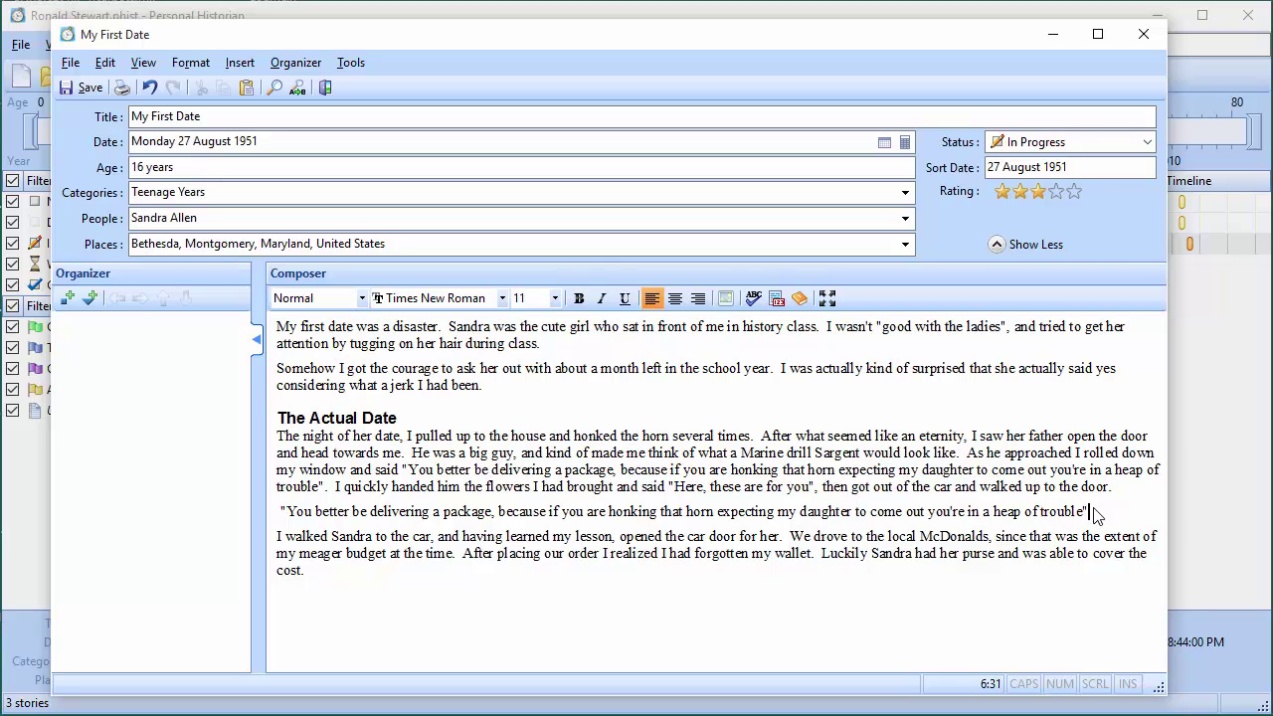
- Apply the Center Quote style to the standalone quote paragraph starting "You better be delivering a package"
{"action": "left_click_drag", "start_coordinate": [360, 500], "coordinate": [282, 512]}
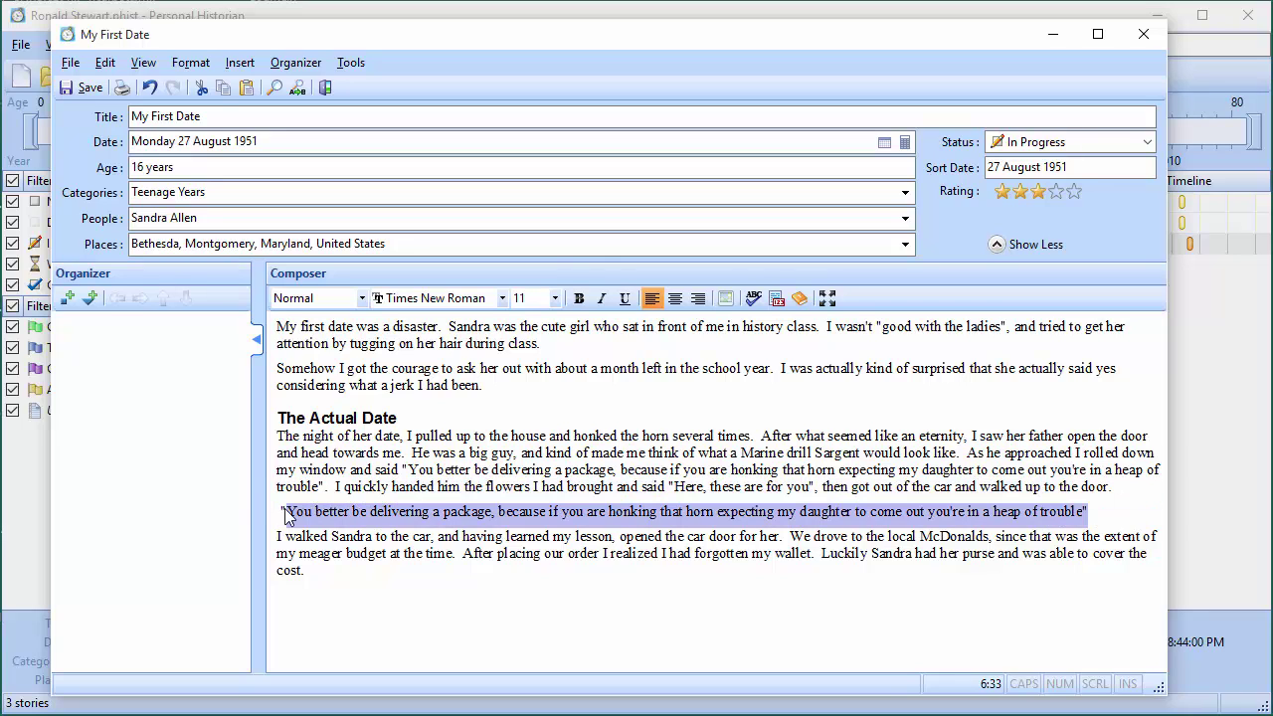
{"action": "left_click", "coordinate": [360, 298]}
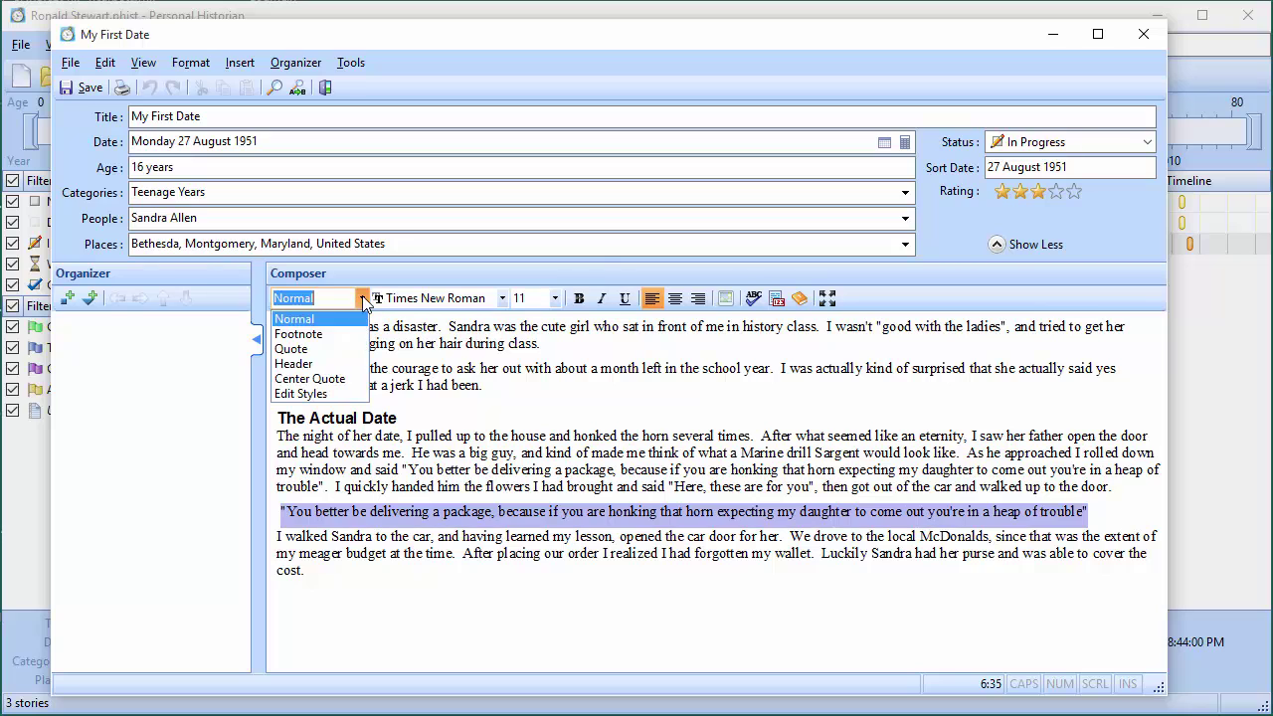
{"action": "left_click", "coordinate": [311, 380]}
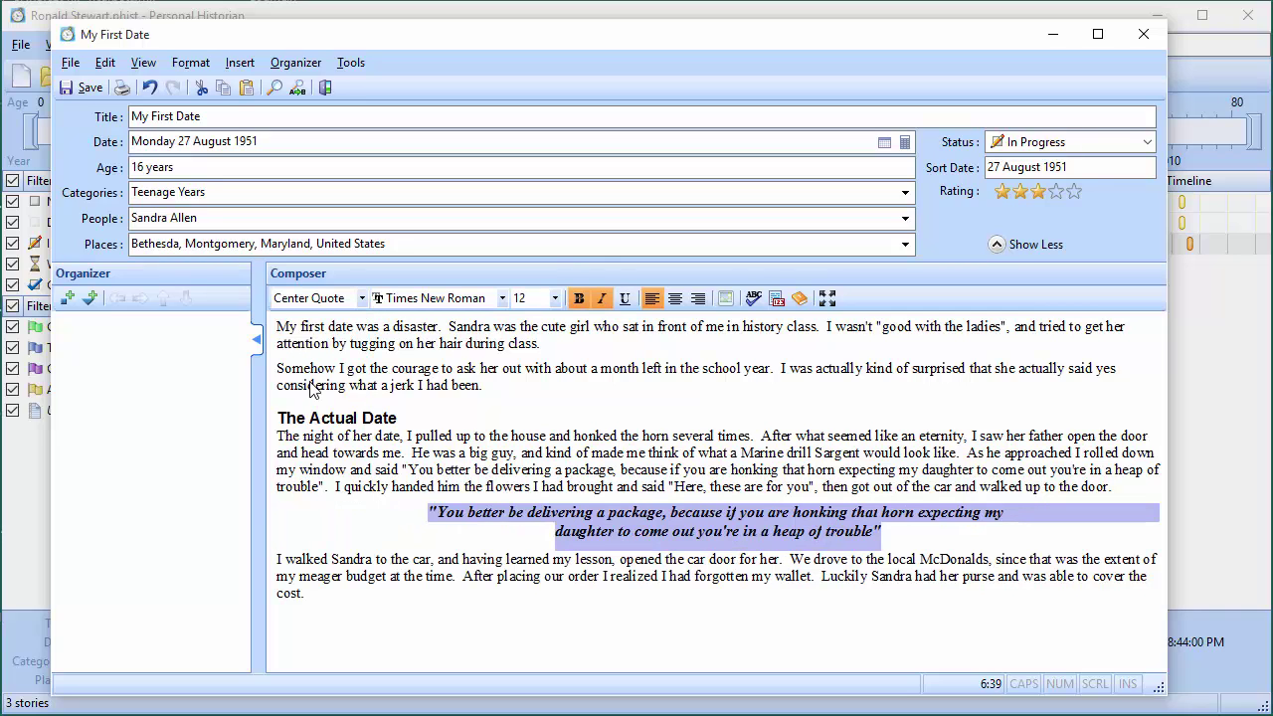
{"action": "left_click", "coordinate": [932, 590]}
{"action": "left_click", "coordinate": [932, 591]}
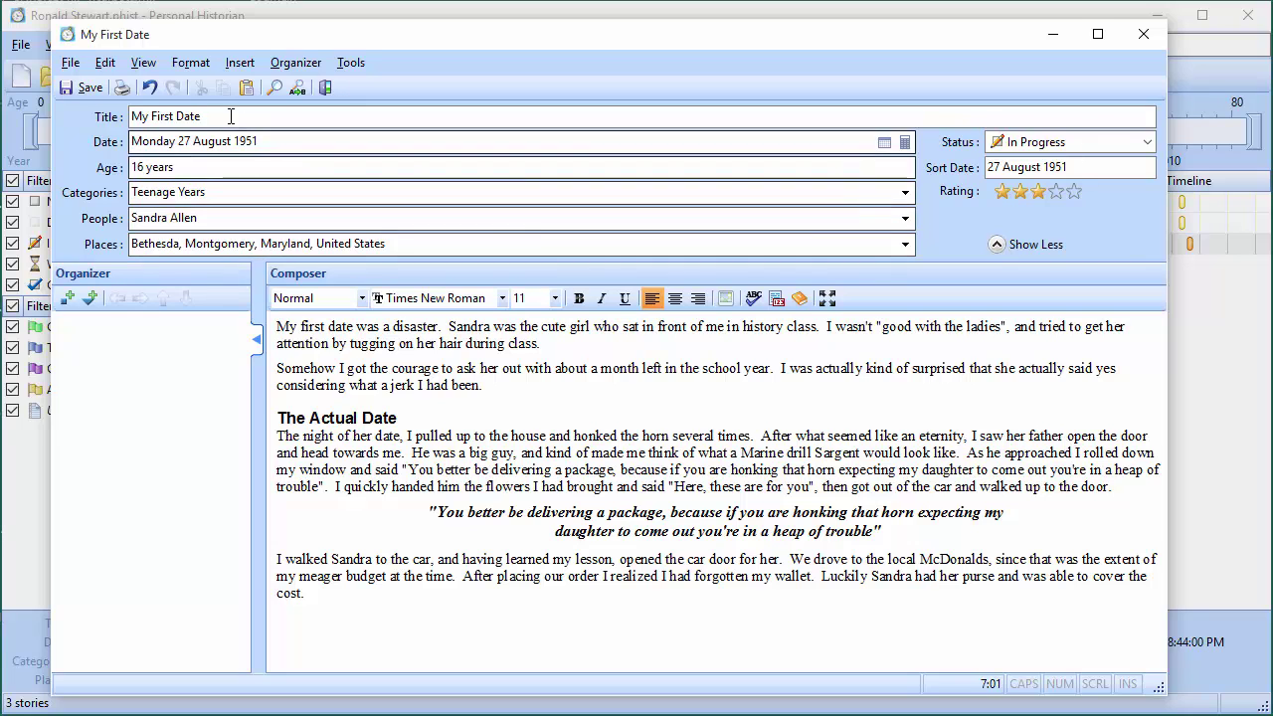
- Generate a print report of the story with story dates, check the styled text in an enlarged viewer, and close it
{"action": "left_click", "coordinate": [122, 88]}
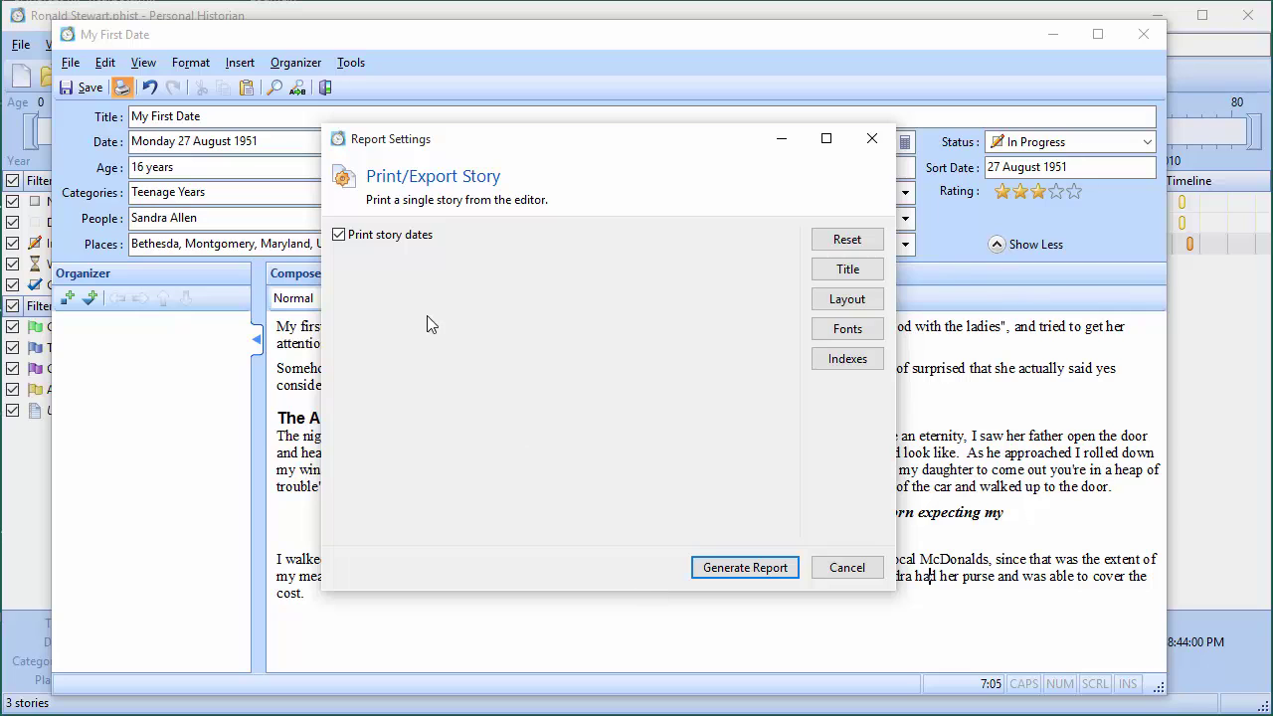
{"action": "left_click", "coordinate": [734, 568]}
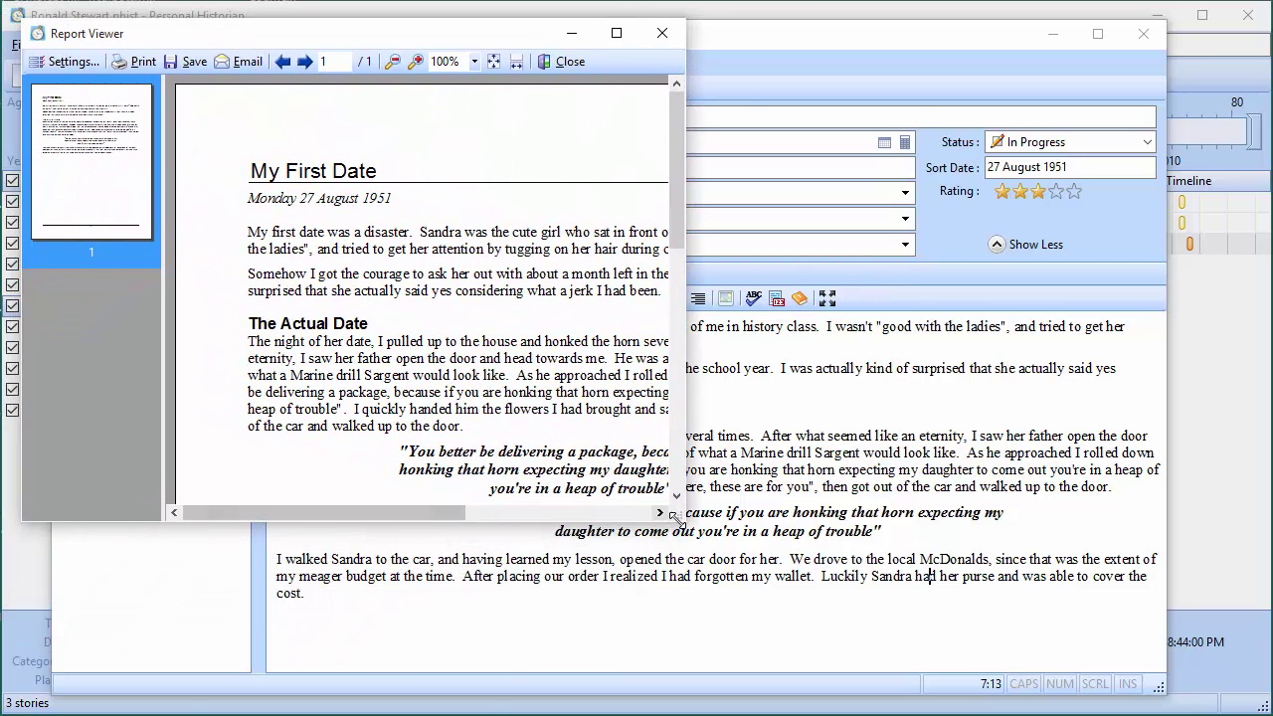
{"action": "left_click_drag", "start_coordinate": [686, 521], "coordinate": [1116, 684]}
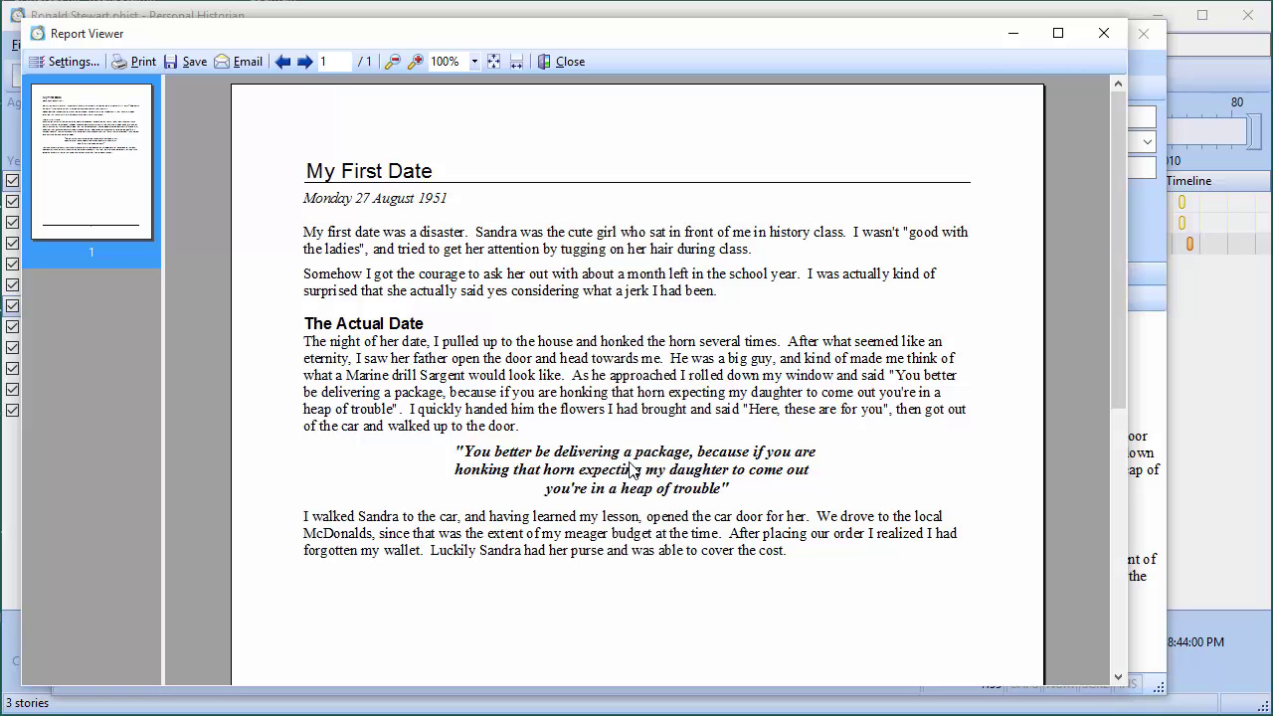
{"action": "left_click", "coordinate": [564, 62]}
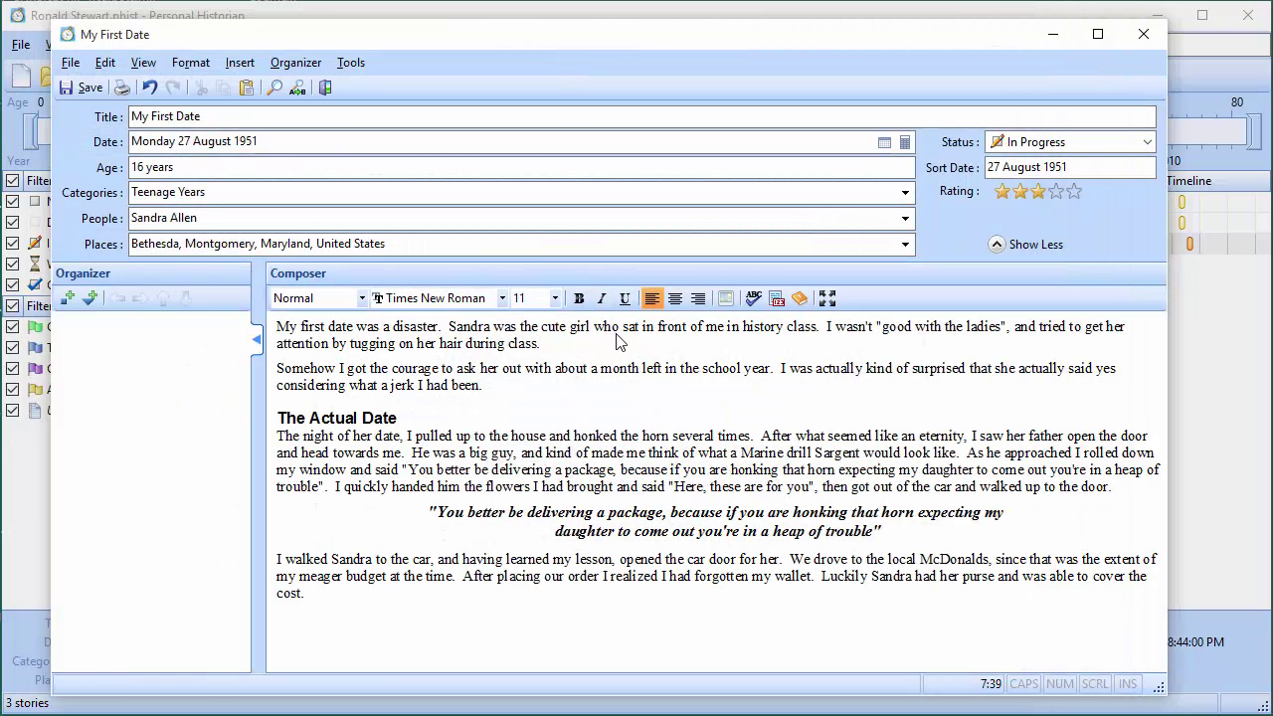